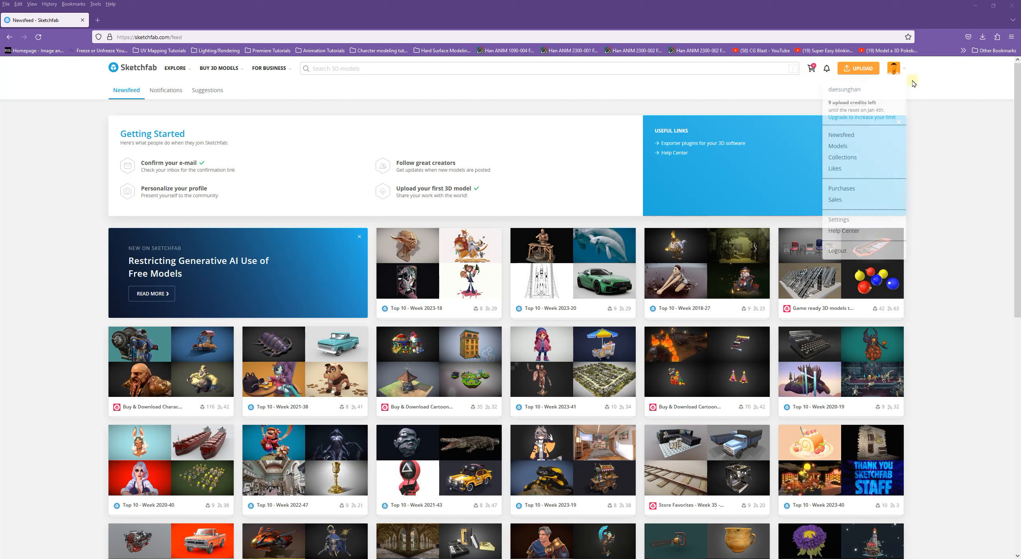
# - Upload test_file_to_export.fbx from the Maya to SketchFab Export folder inside scenes as a new model
pyautogui.click(862, 70)
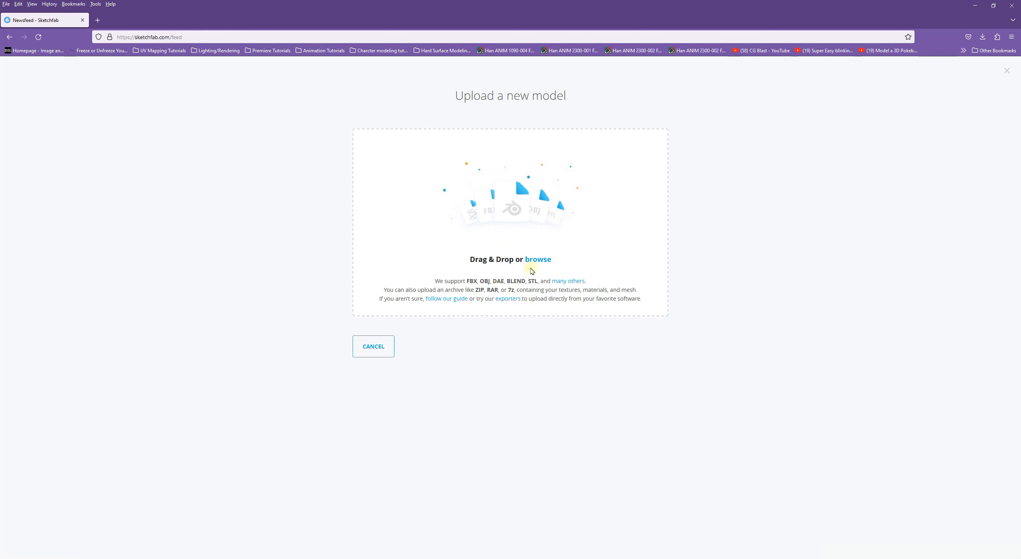
pyautogui.click(522, 204)
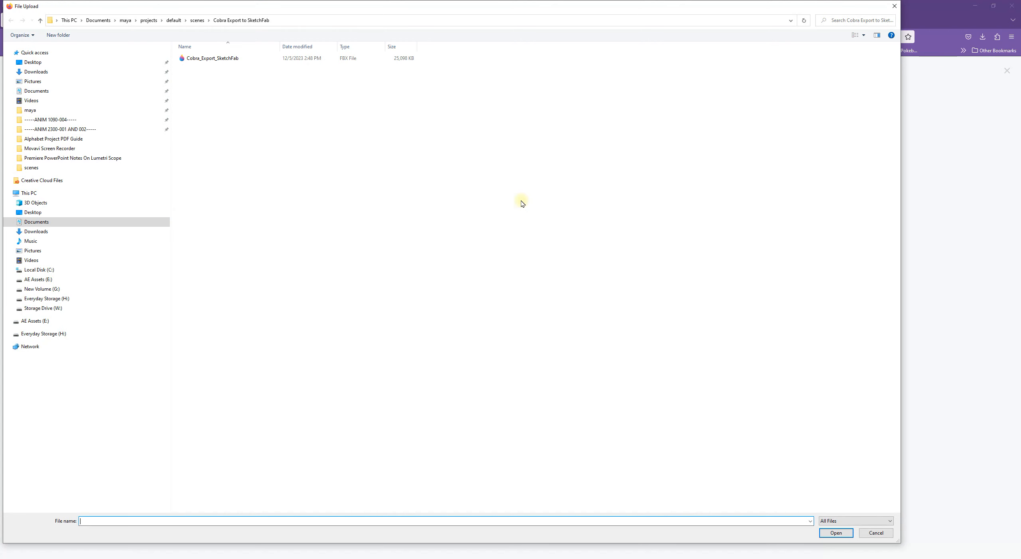
pyautogui.moveTo(376, 3); pyautogui.dragTo(385, 67)
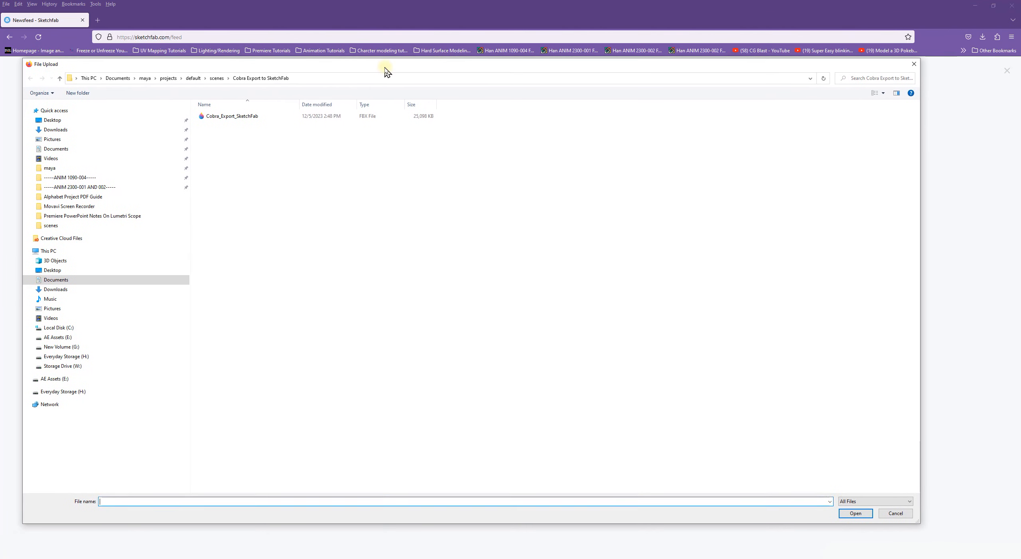
pyautogui.click(217, 78)
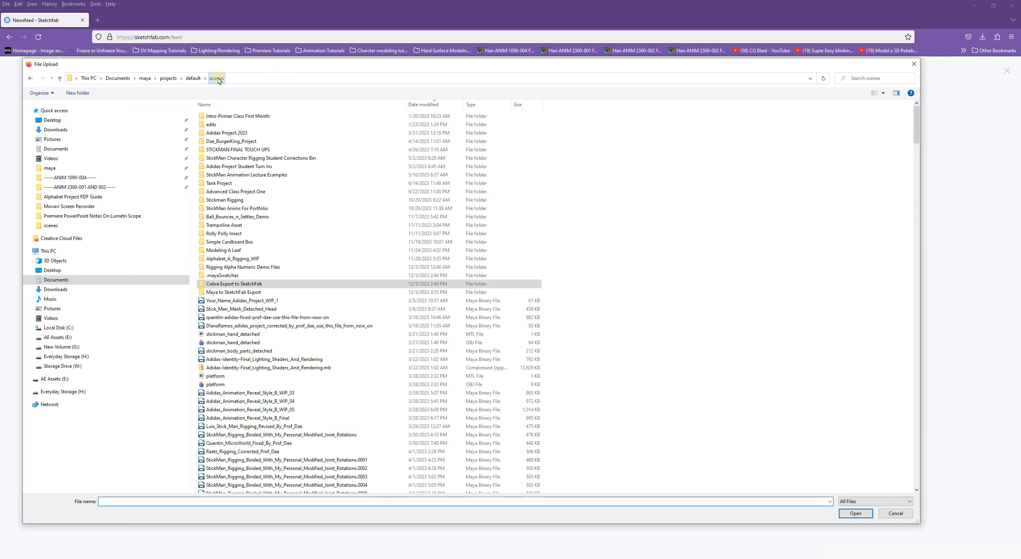
pyautogui.click(227, 293)
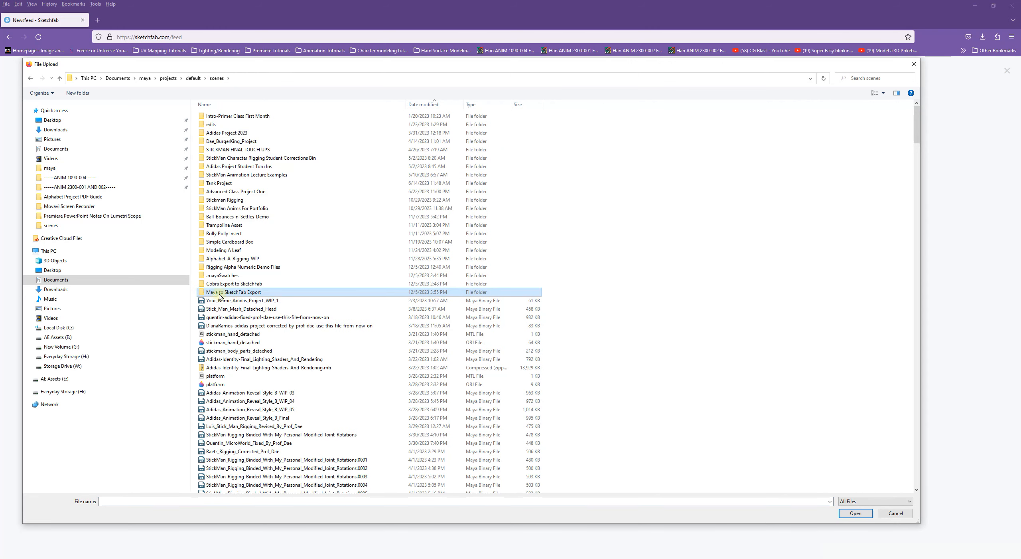
pyautogui.doubleClick(243, 295)
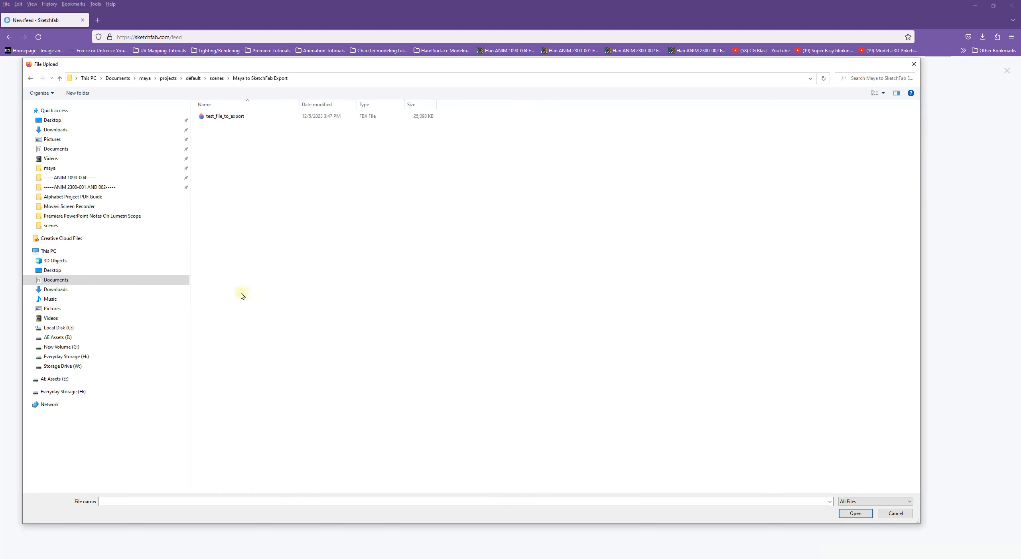
pyautogui.click(217, 117)
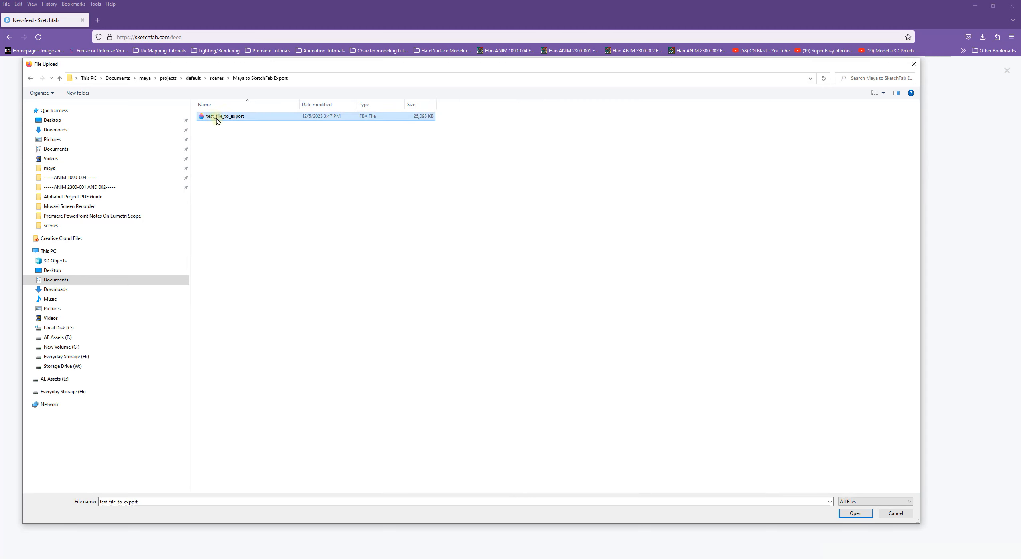
pyautogui.click(856, 513)
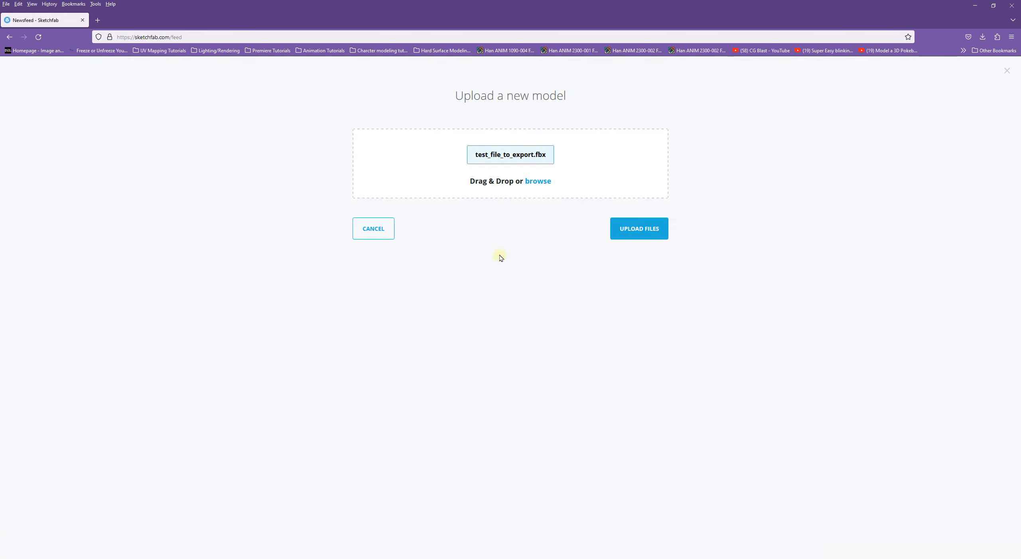
pyautogui.click(637, 234)
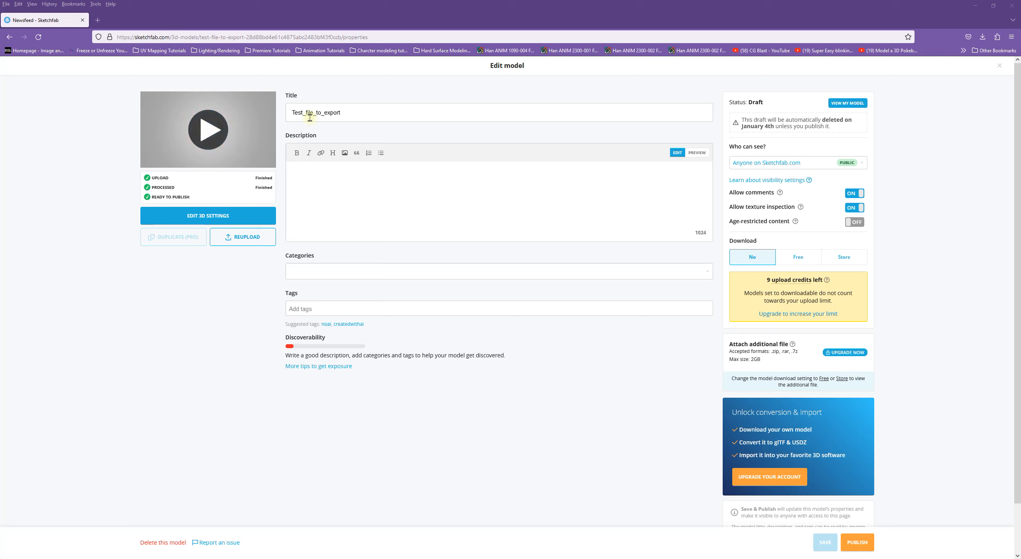
# - Look through the available model categories without assigning one
pyautogui.click(379, 207)
pyautogui.click(357, 272)
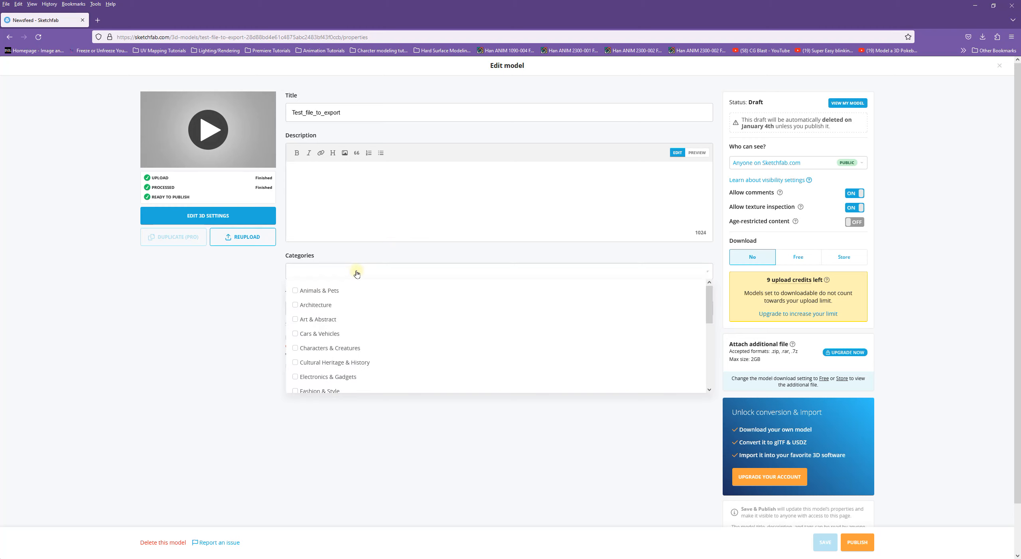
pyautogui.scroll(-4, 338, 304)
pyautogui.scroll(4, 321, 353)
pyautogui.click(154, 310)
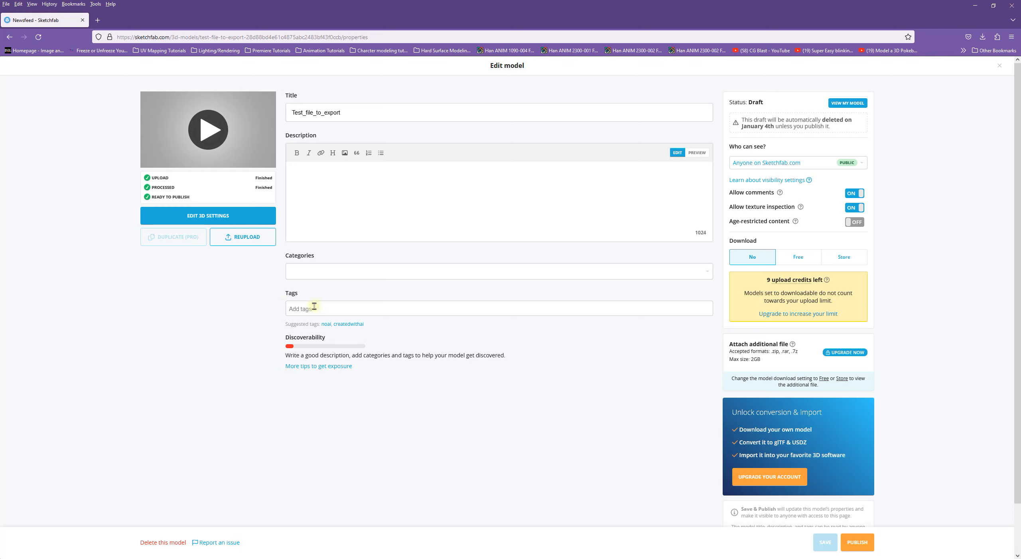
pyautogui.click(336, 275)
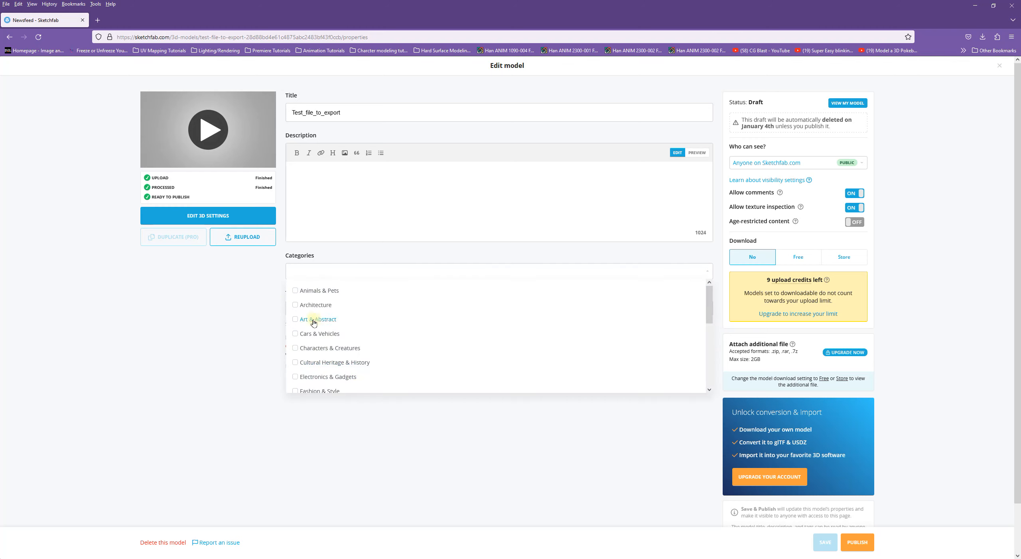
pyautogui.scroll(-4, 312, 331)
pyautogui.click(336, 274)
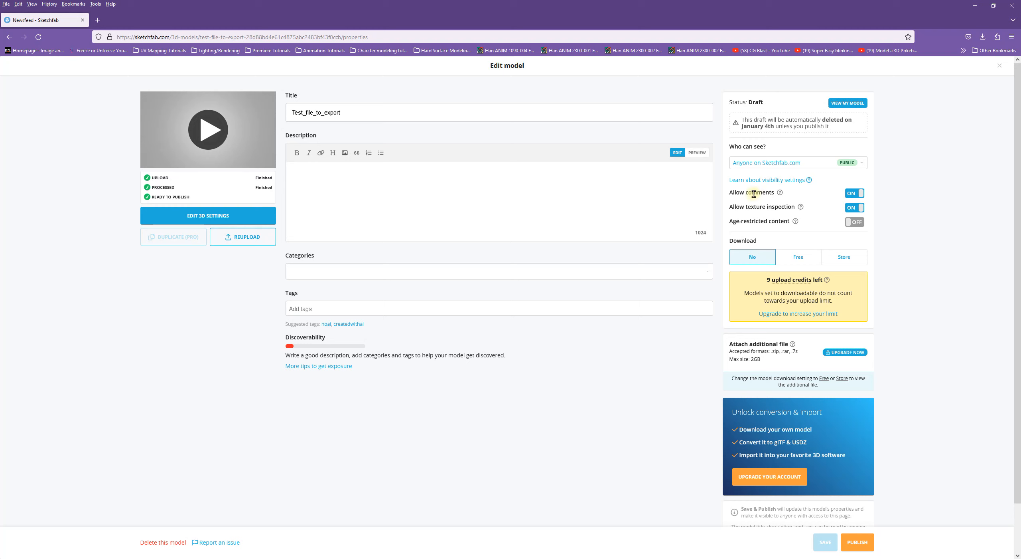
# - Try the Allow comments setting by switching it off and back on
pyautogui.click(853, 194)
pyautogui.click(853, 194)
pyautogui.click(853, 194)
pyautogui.click(853, 194)
pyautogui.moveTo(800, 208)
# - Load the uploaded model's 3D preview and inspect it from different angles and distances
pyautogui.click(208, 129)
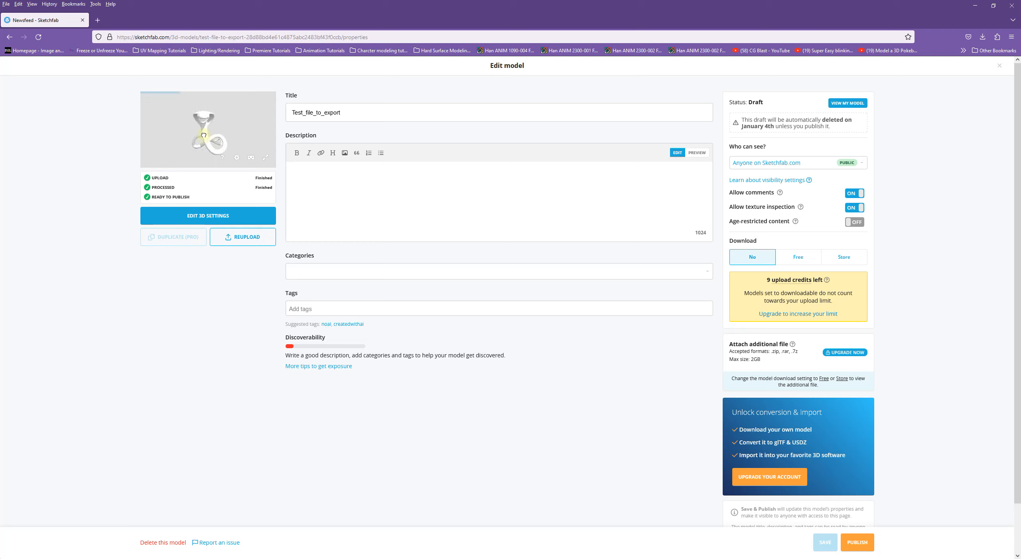
pyautogui.moveTo(250, 129); pyautogui.dragTo(194, 135)
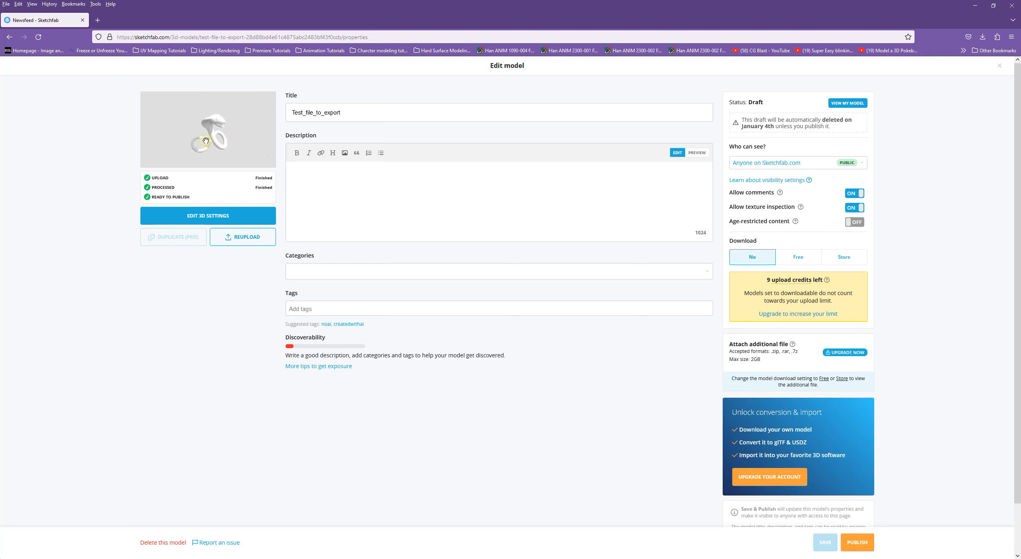
pyautogui.scroll(5, 202, 135)
pyautogui.scroll(-5, 198, 126)
pyautogui.moveTo(195, 136); pyautogui.dragTo(227, 126)
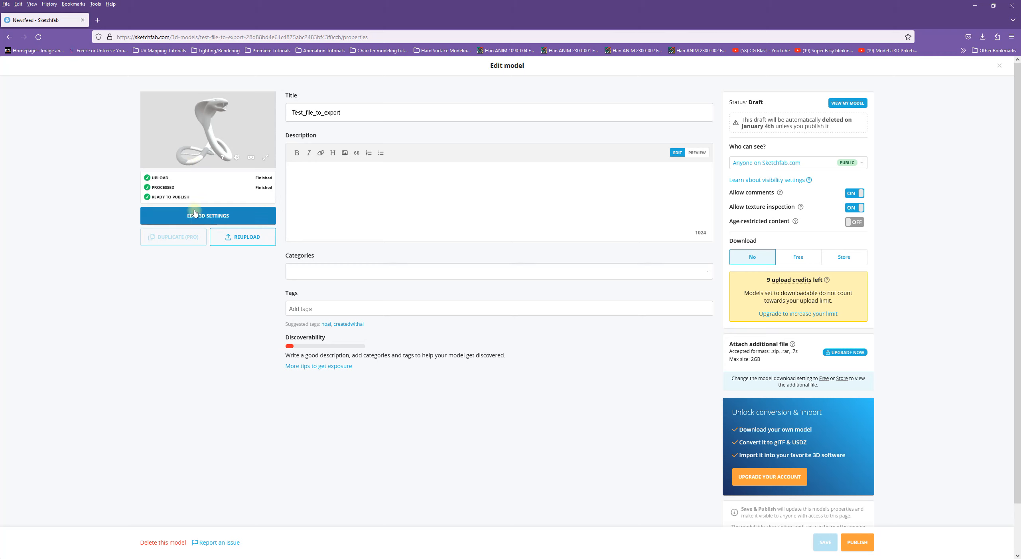
# - Open the model's 3D settings for editing and view the cobra from several sides
pyautogui.click(220, 216)
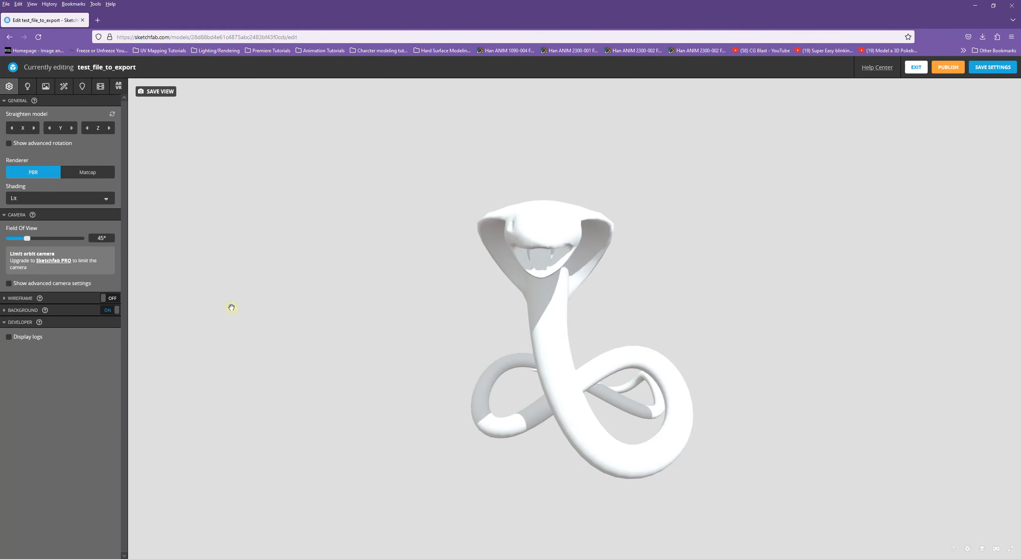
pyautogui.moveTo(497, 354)
pyautogui.mouseDown()
pyautogui.moveTo(547, 346)
pyautogui.moveTo(508, 346)
pyautogui.moveTo(538, 328)
pyautogui.moveTo(470, 322)
pyautogui.moveTo(332, 338)
pyautogui.mouseUp()
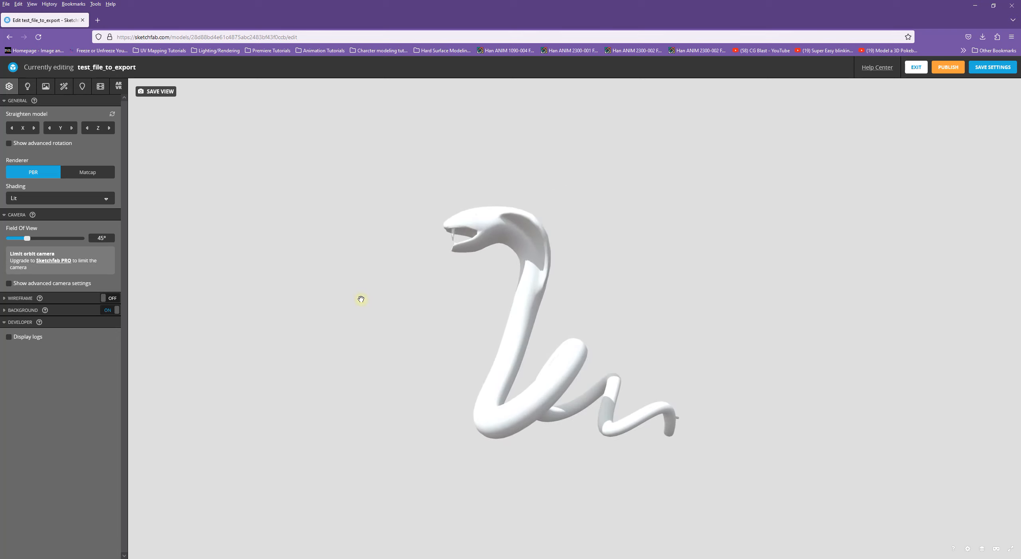
pyautogui.moveTo(369, 297)
pyautogui.mouseDown()
pyautogui.moveTo(376, 313)
pyautogui.moveTo(436, 306)
pyautogui.moveTo(425, 186)
pyautogui.moveTo(573, 296)
pyautogui.moveTo(348, 312)
pyautogui.moveTo(449, 316)
pyautogui.moveTo(463, 304)
pyautogui.moveTo(472, 312)
pyautogui.mouseUp()
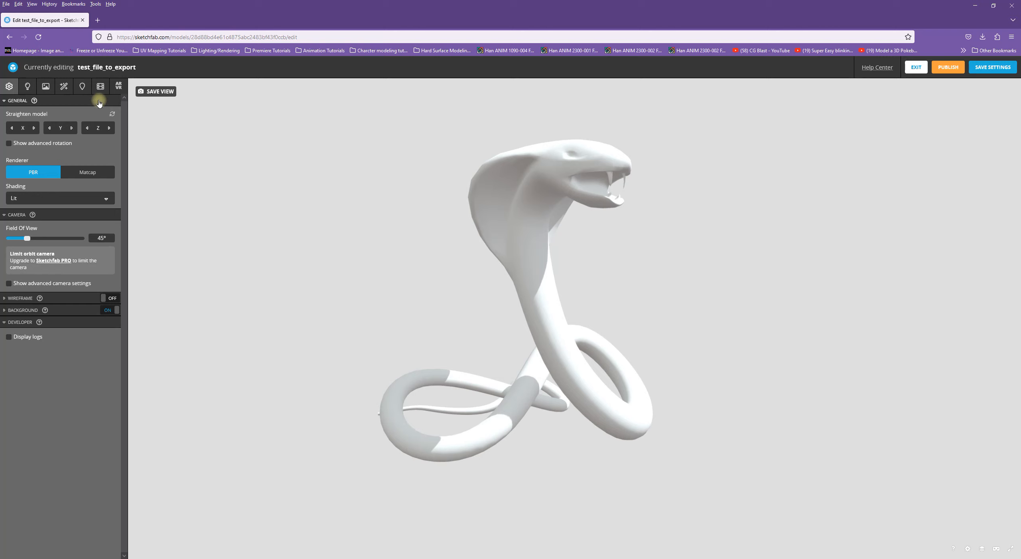
pyautogui.moveTo(171, 201); pyautogui.dragTo(567, 280)
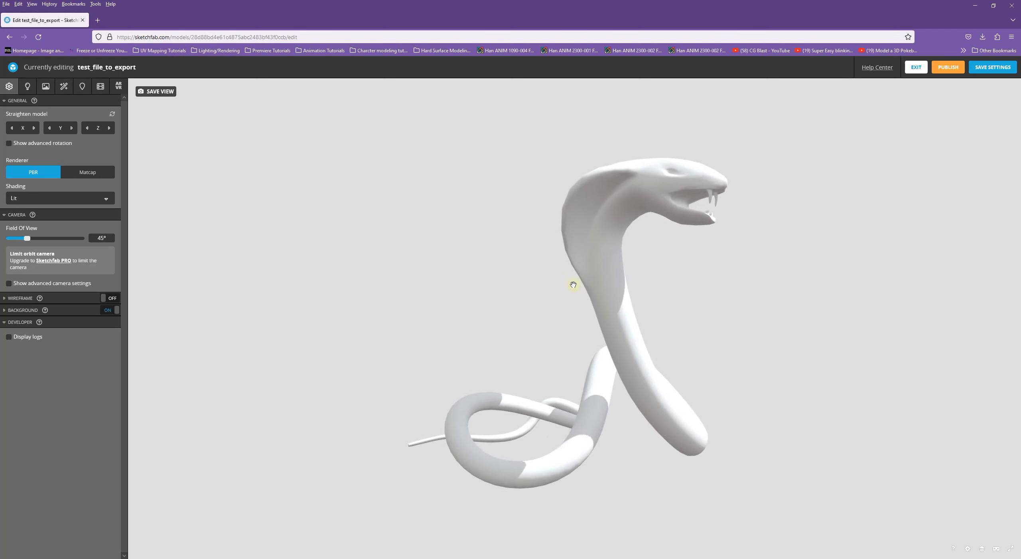
pyautogui.moveTo(630, 302); pyautogui.dragTo(513, 297)
pyautogui.moveTo(475, 290); pyautogui.dragTo(559, 279)
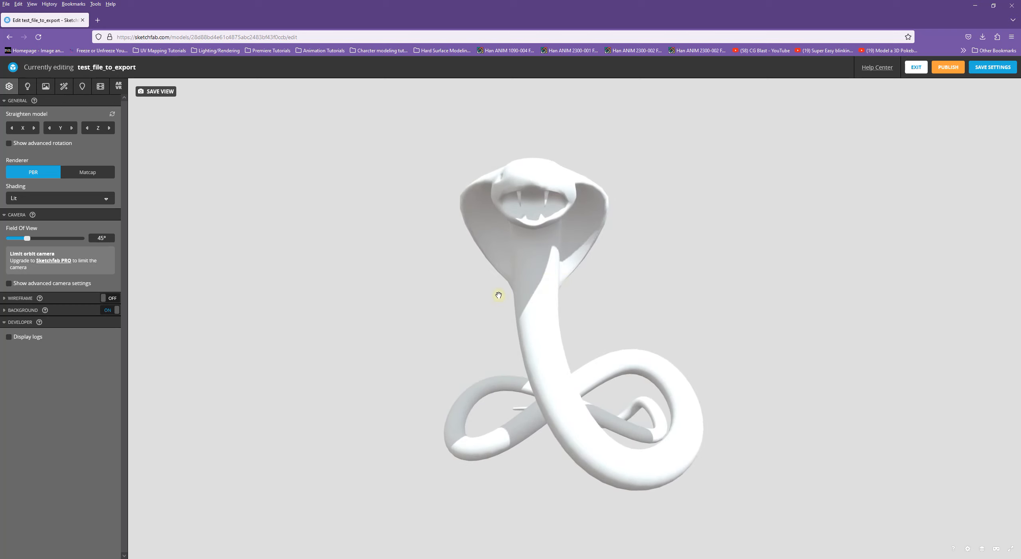
# - Examine the cobra's neck, hood and coiled body up close and as a whole
pyautogui.moveTo(499, 295); pyautogui.dragTo(537, 297, button='right')
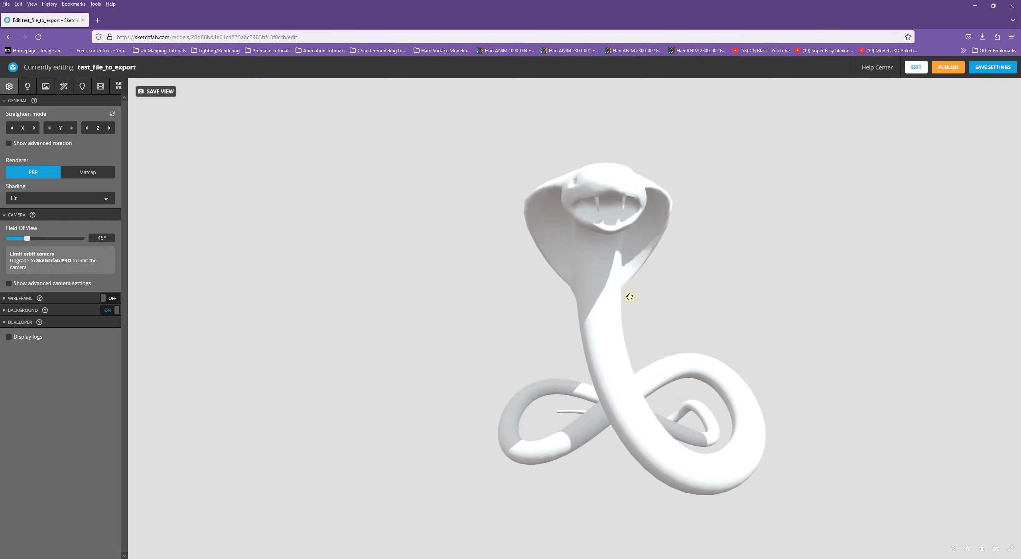
pyautogui.scroll(10, 628, 251)
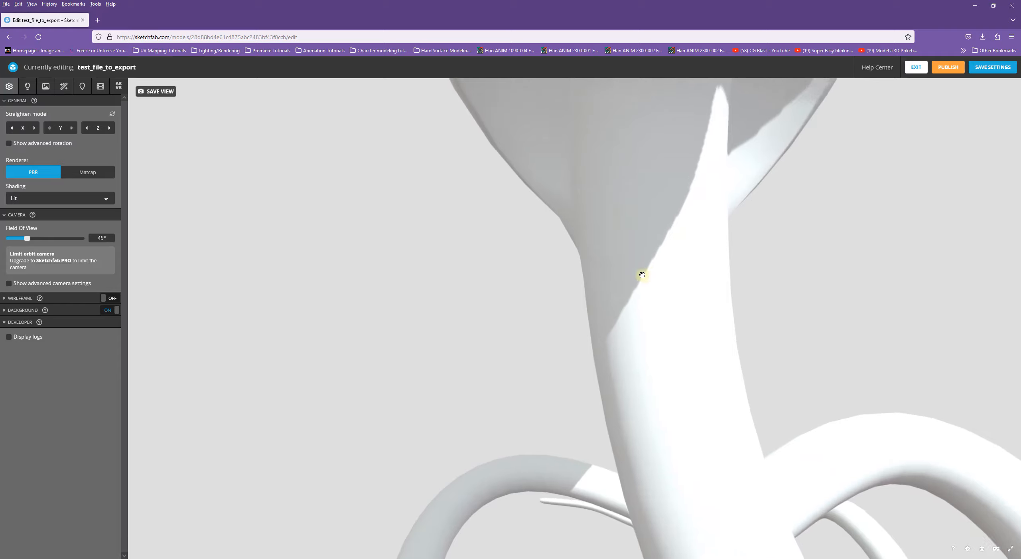
pyautogui.scroll(-5, 641, 275)
pyautogui.scroll(6, 606, 210)
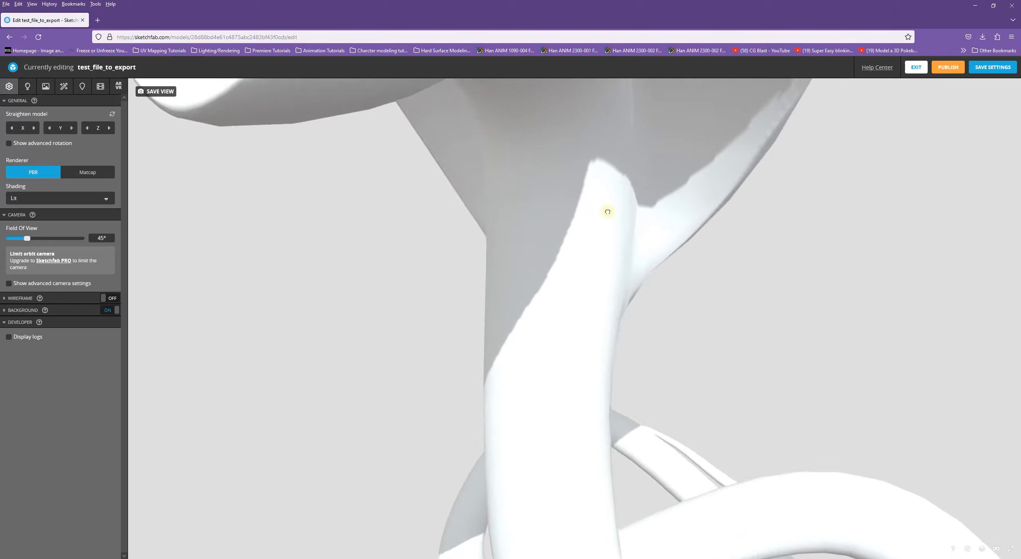
pyautogui.moveTo(575, 194); pyautogui.dragTo(583, 318)
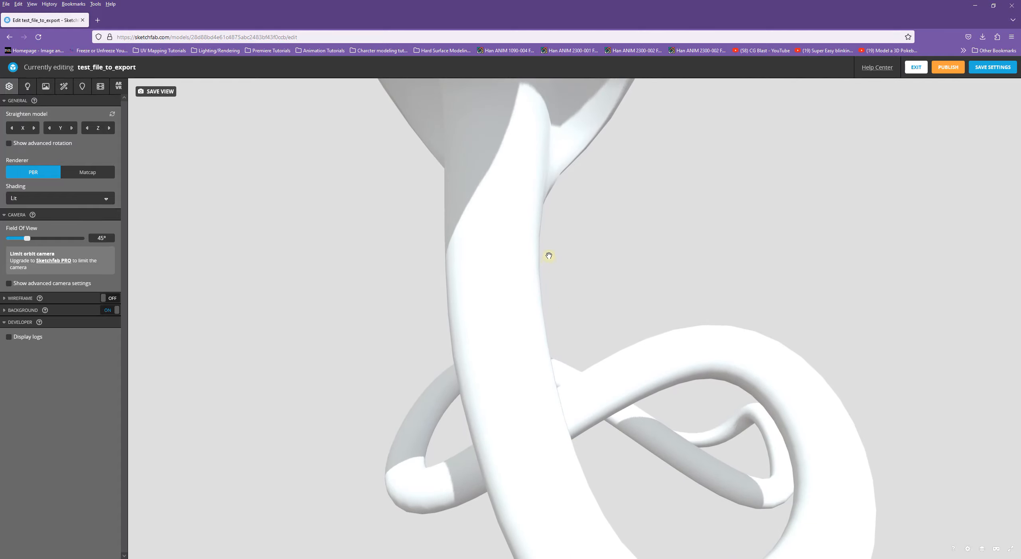
pyautogui.scroll(-10, 549, 255)
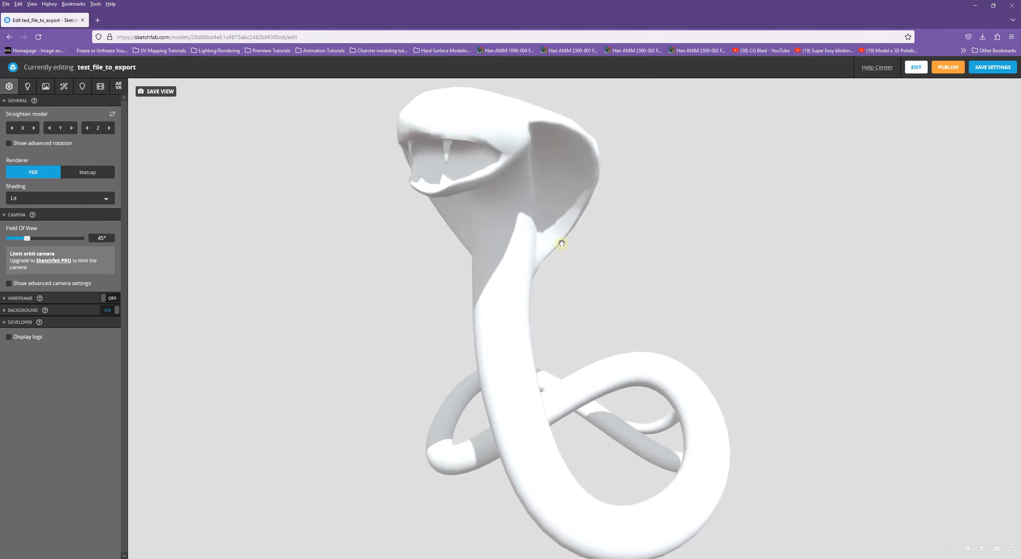
pyautogui.moveTo(553, 256); pyautogui.dragTo(587, 261)
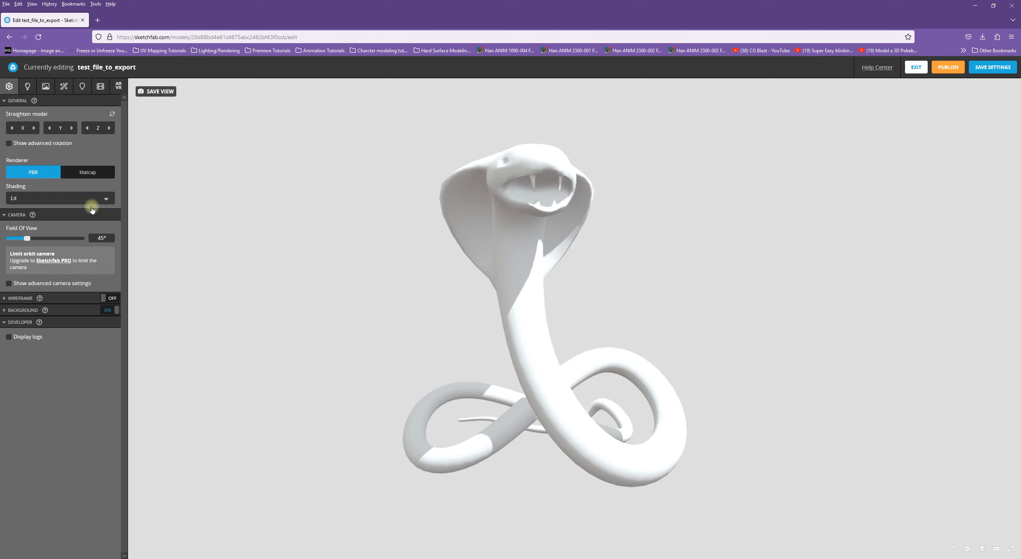
pyautogui.moveTo(471, 294); pyautogui.dragTo(554, 307)
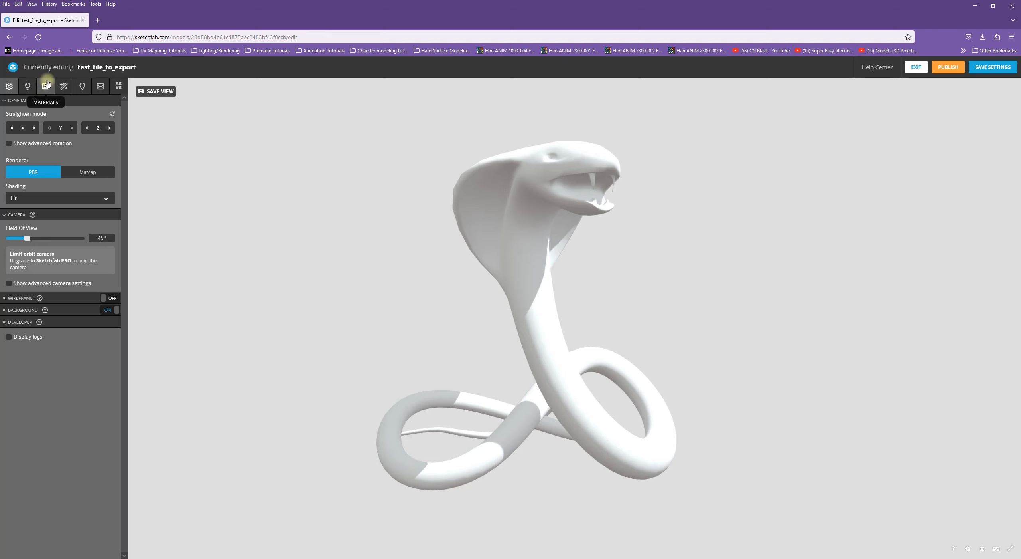
# - Show the material settings and collapse the Roughness/Glossiness and Sheen sections, keeping PBR Maps expanded
pyautogui.click(46, 90)
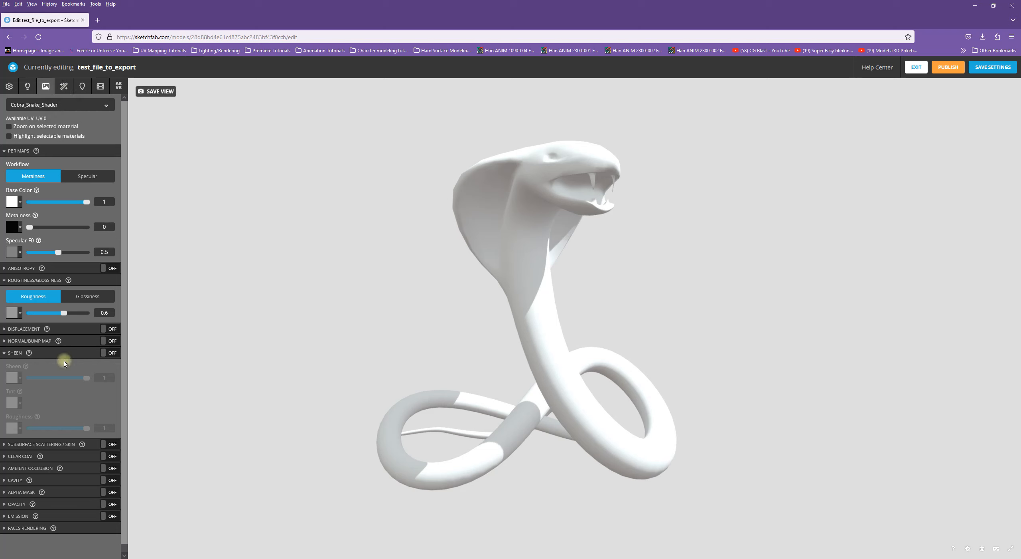
pyautogui.click(63, 150)
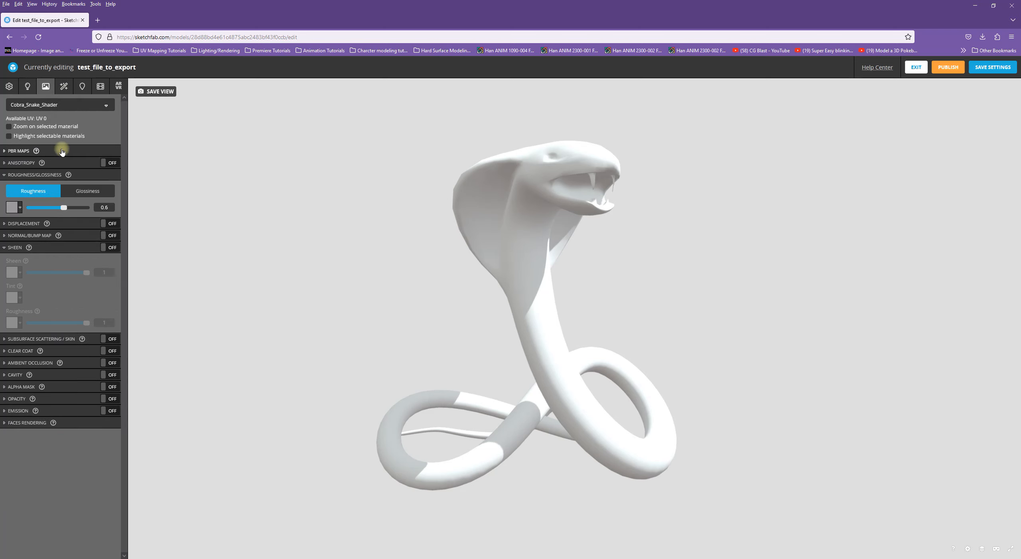
pyautogui.click(28, 174)
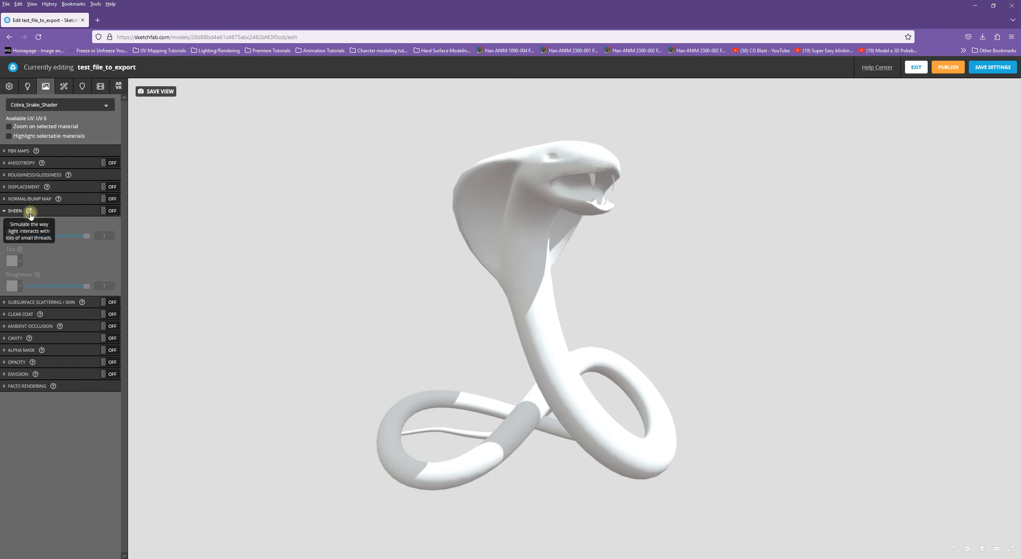
pyautogui.click(50, 211)
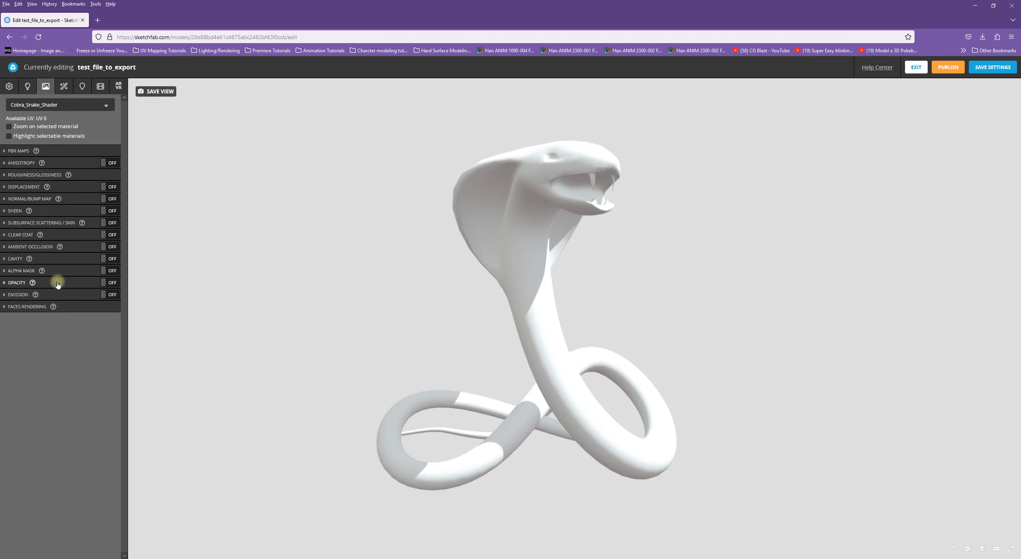
pyautogui.click(79, 156)
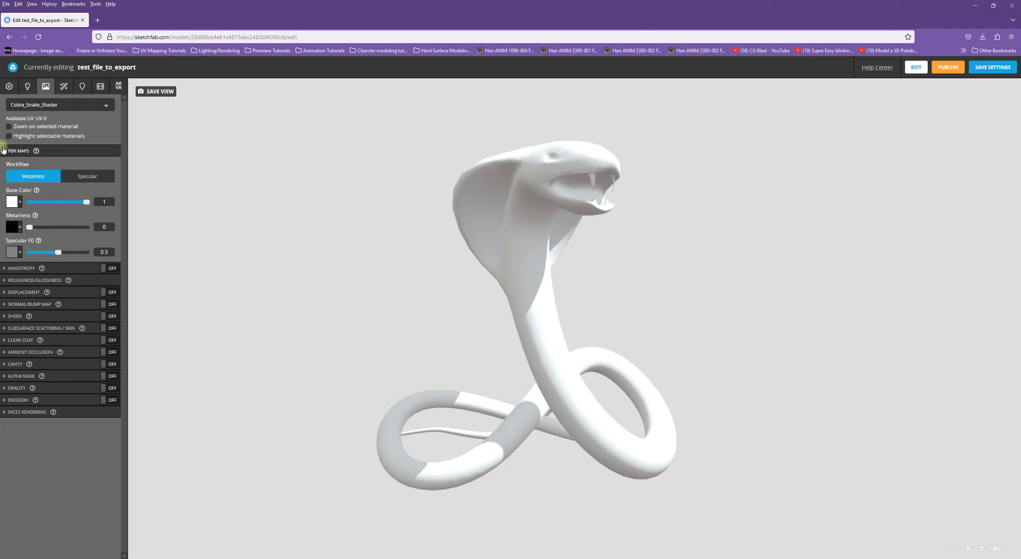
# - Compare the Specular and Metalness workflows for the cobra material, ending on Metalness
pyautogui.moveTo(55, 297)
pyautogui.moveTo(36, 150)
pyautogui.click(79, 178)
pyautogui.click(39, 176)
pyautogui.click(76, 177)
pyautogui.click(50, 176)
pyautogui.click(68, 178)
pyautogui.click(42, 176)
# - Apply Tiling_Texture_Snake_Texture_Blue_Purple_Reflective.png to the cobra's Base Color with linked U and V scales of 16
pyautogui.click(14, 203)
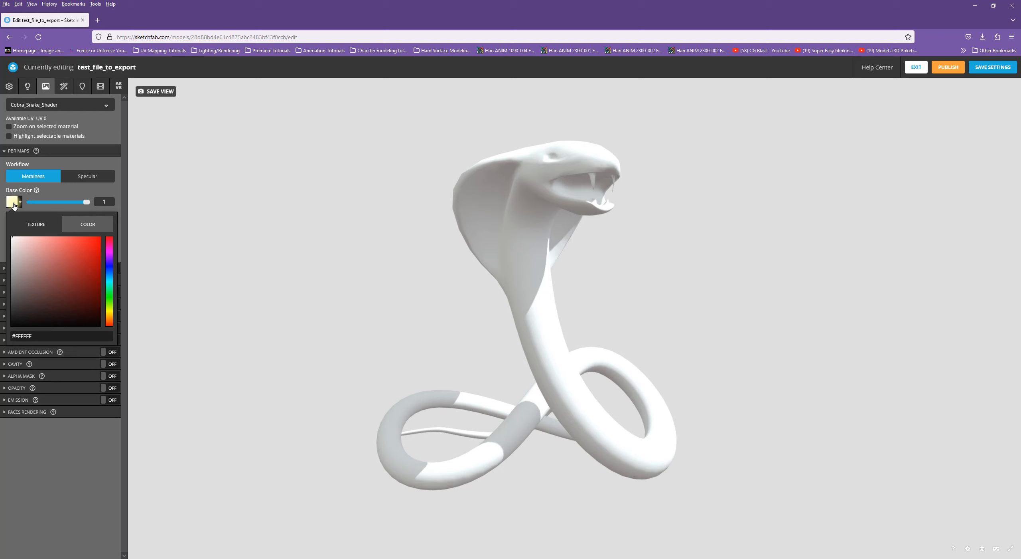
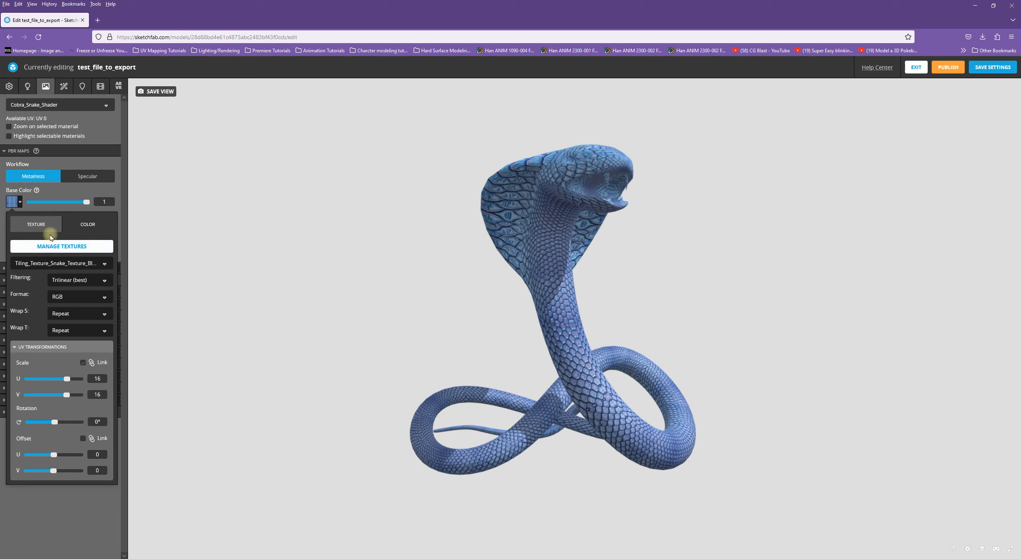
pyautogui.click(317, 237)
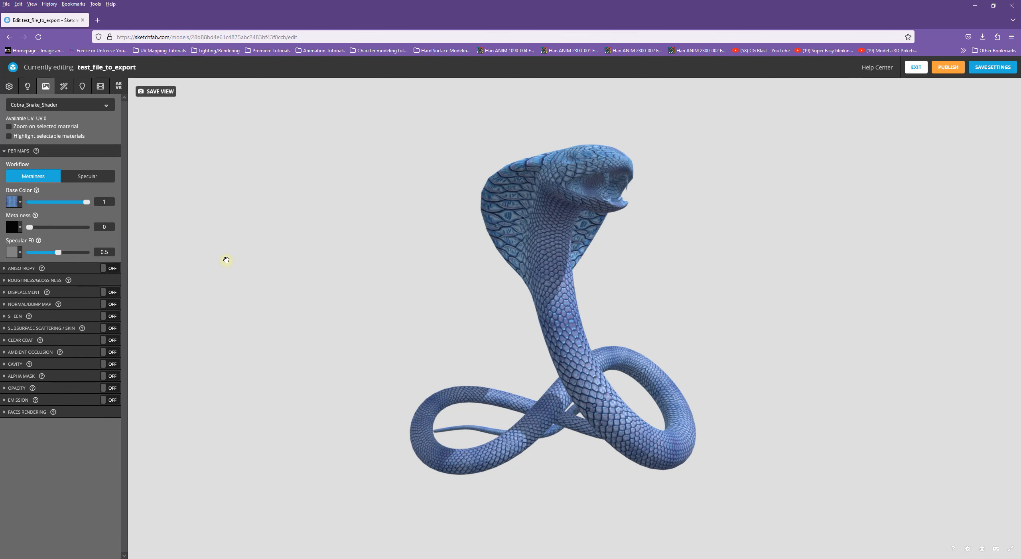
pyautogui.moveTo(447, 243); pyautogui.dragTo(493, 287)
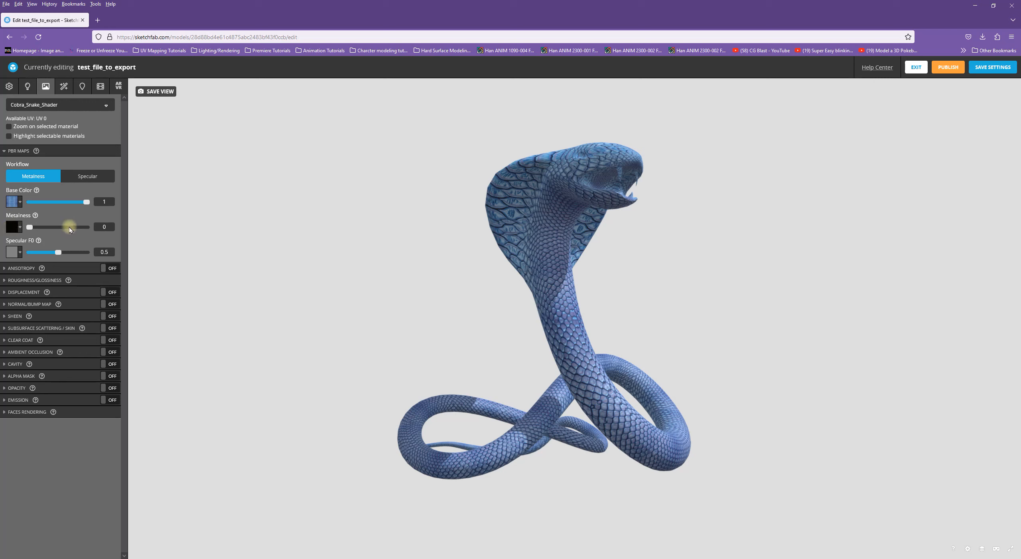
# - Try a Metalness value of 0.678 and inspect the cobra's shading from several angles
pyautogui.moveTo(62, 227); pyautogui.dragTo(70, 227)
pyautogui.moveTo(456, 345); pyautogui.dragTo(612, 203)
pyautogui.moveTo(658, 285); pyautogui.dragTo(607, 221)
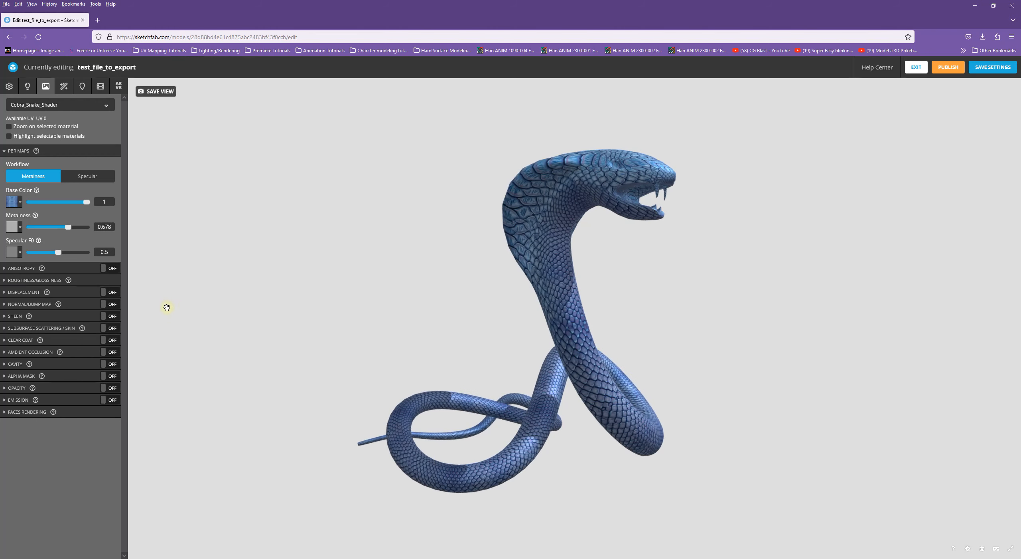
# - Assign the blue snake tiling texture to the Metalness channel and check the cobra from another side
pyautogui.click(11, 227)
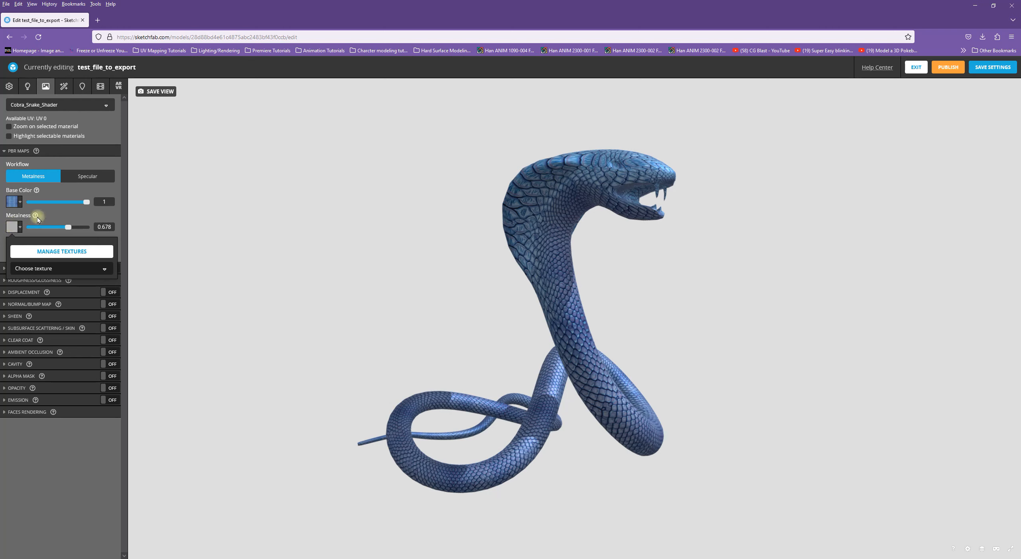
pyautogui.click(8, 228)
pyautogui.click(11, 227)
pyautogui.click(60, 256)
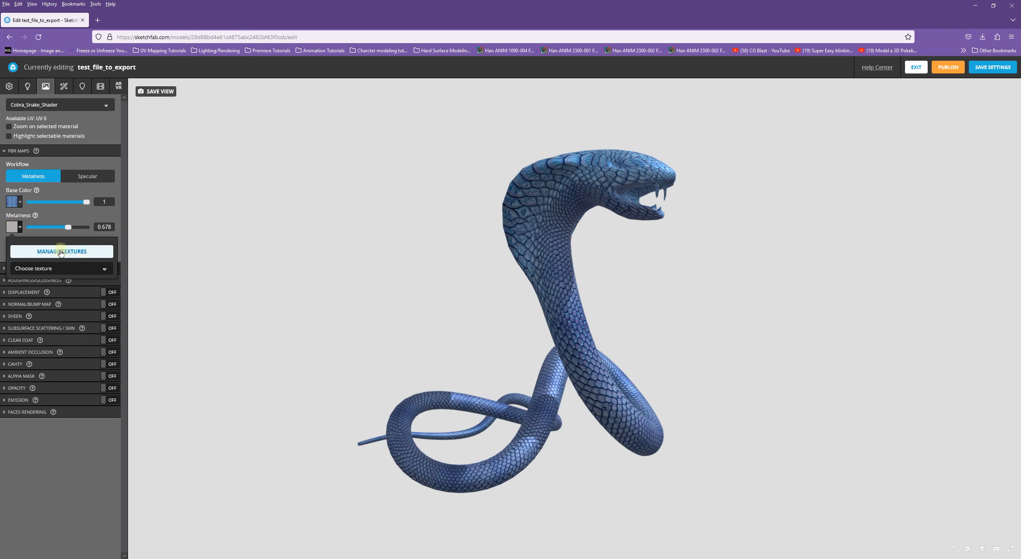
pyautogui.click(74, 269)
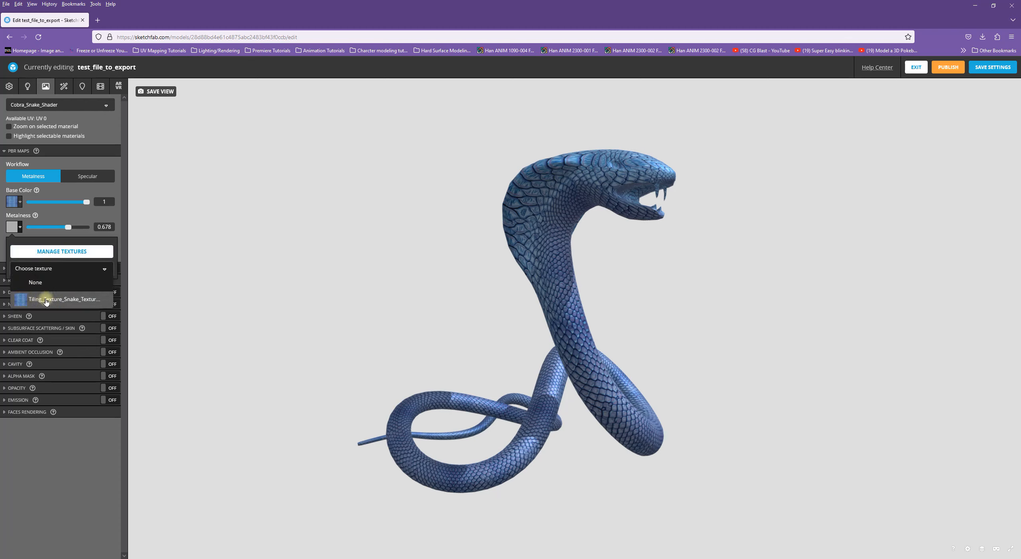
pyautogui.click(46, 300)
pyautogui.moveTo(399, 367); pyautogui.dragTo(562, 320)
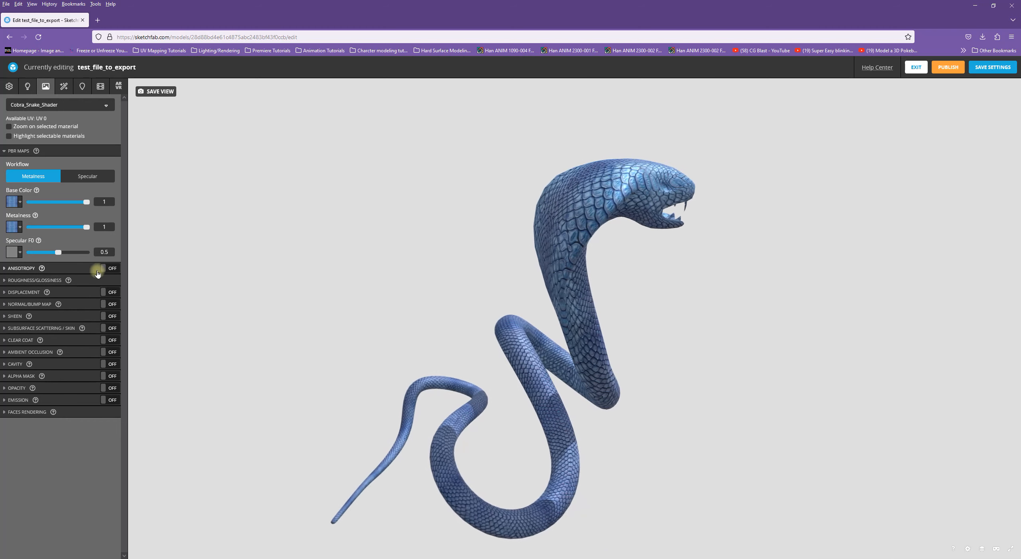
# - Set the Metalness texture's linked U and V scales to 16 in its UV transformations
pyautogui.click(20, 227)
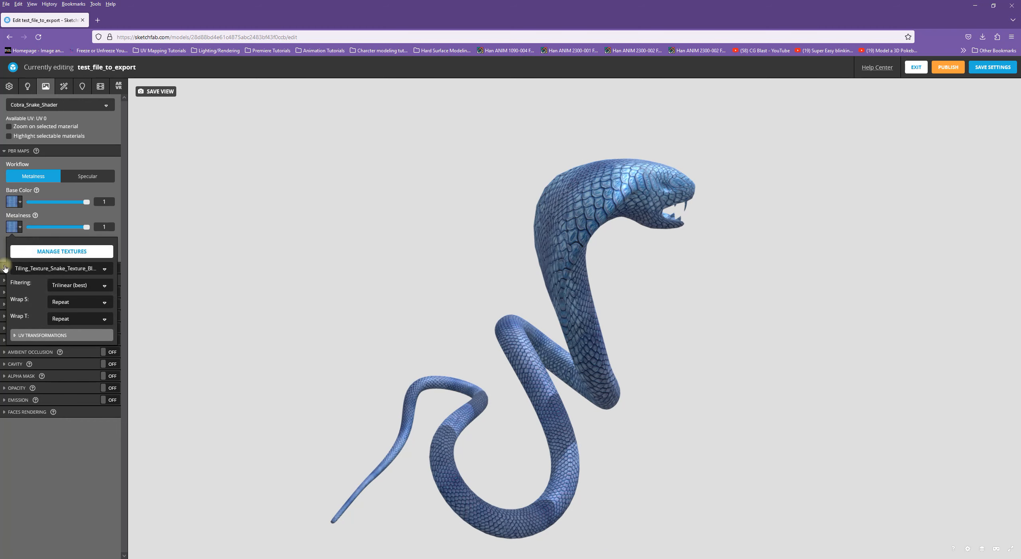
pyautogui.click(58, 337)
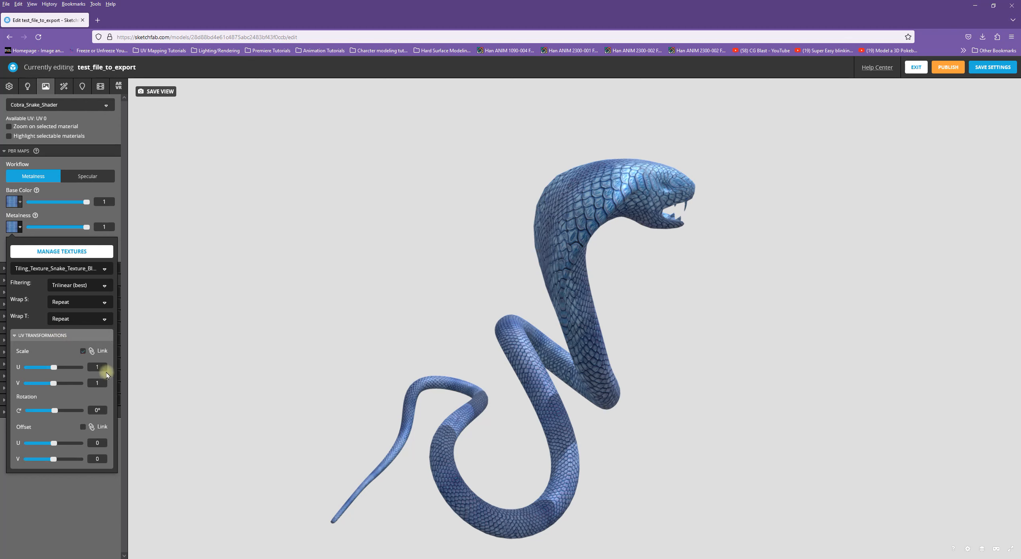
pyautogui.press('Return')
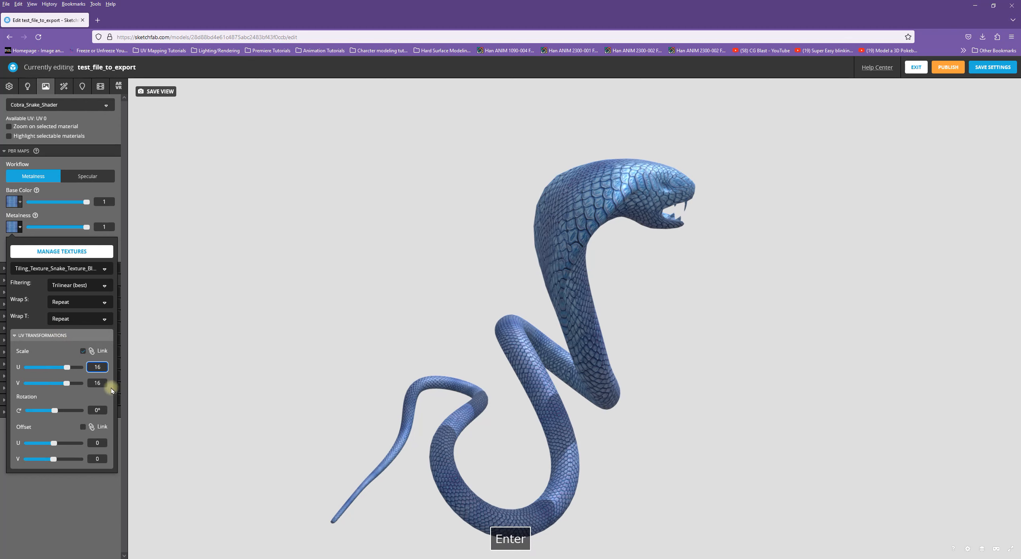
pyautogui.moveTo(444, 285); pyautogui.dragTo(507, 329)
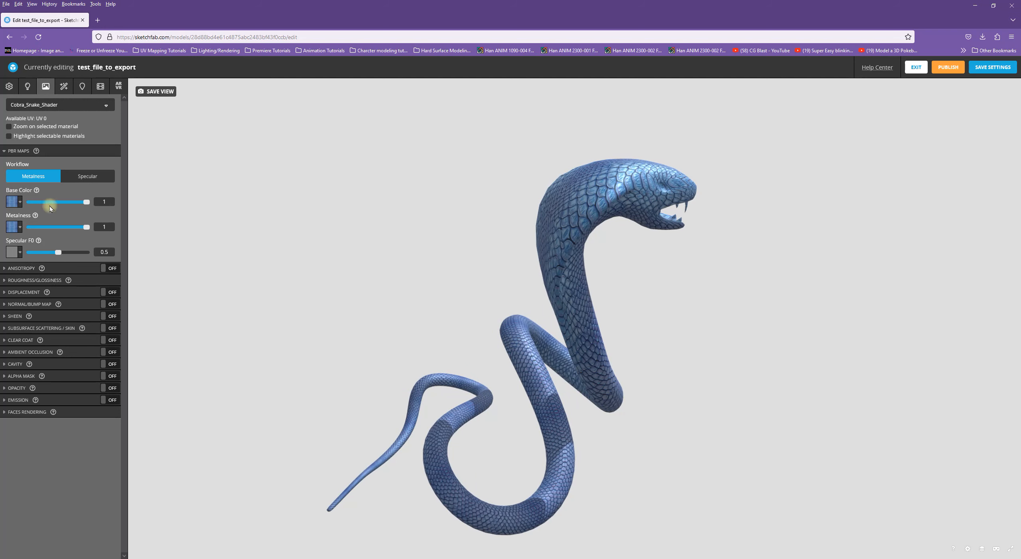
# - Assign the blue snake tiling texture to Specular F0 with linked U and V scales of 16
pyautogui.click(15, 256)
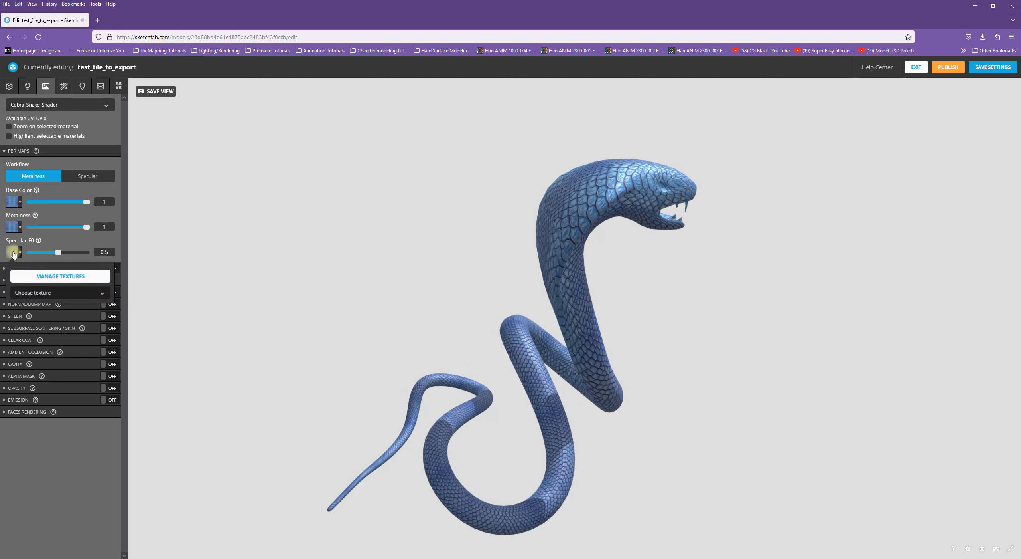
pyautogui.click(33, 293)
pyautogui.click(40, 324)
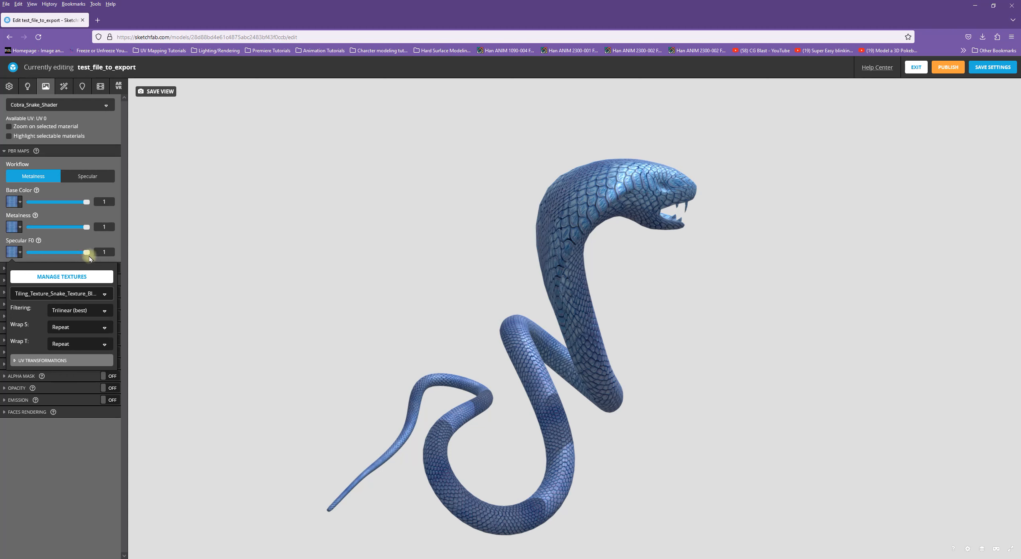
pyautogui.click(59, 359)
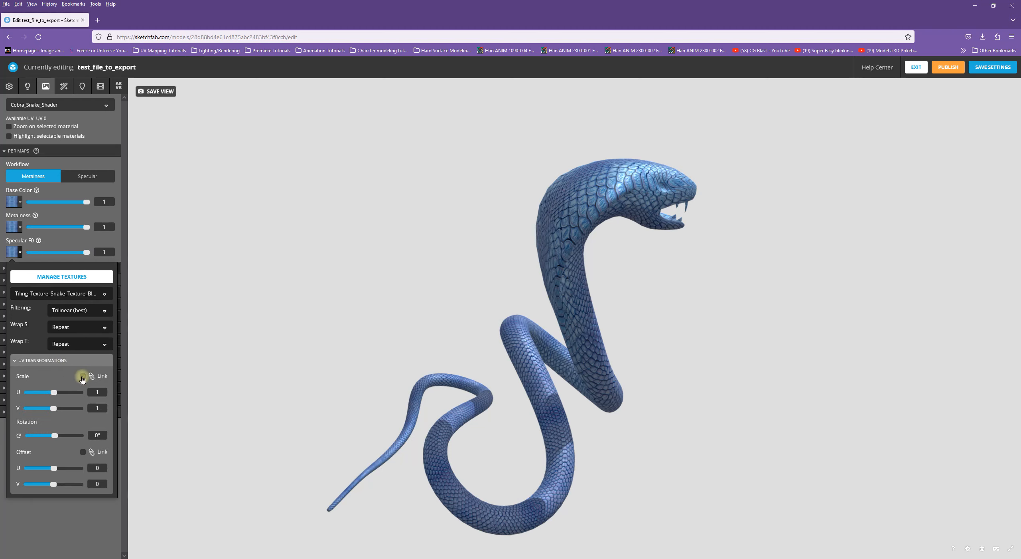
pyautogui.click(102, 392)
pyautogui.write('16')
pyautogui.press('Return')
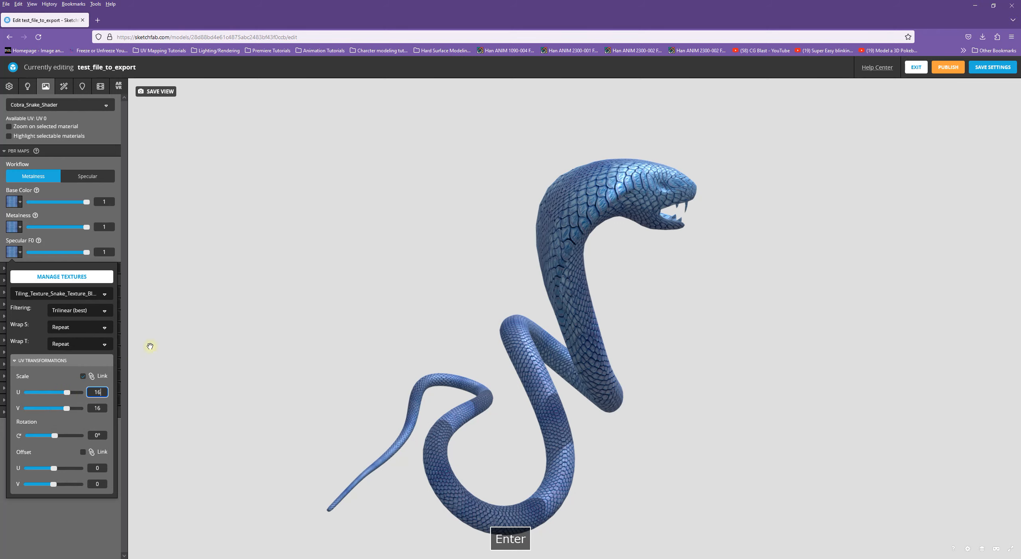
pyautogui.moveTo(144, 424); pyautogui.dragTo(584, 379)
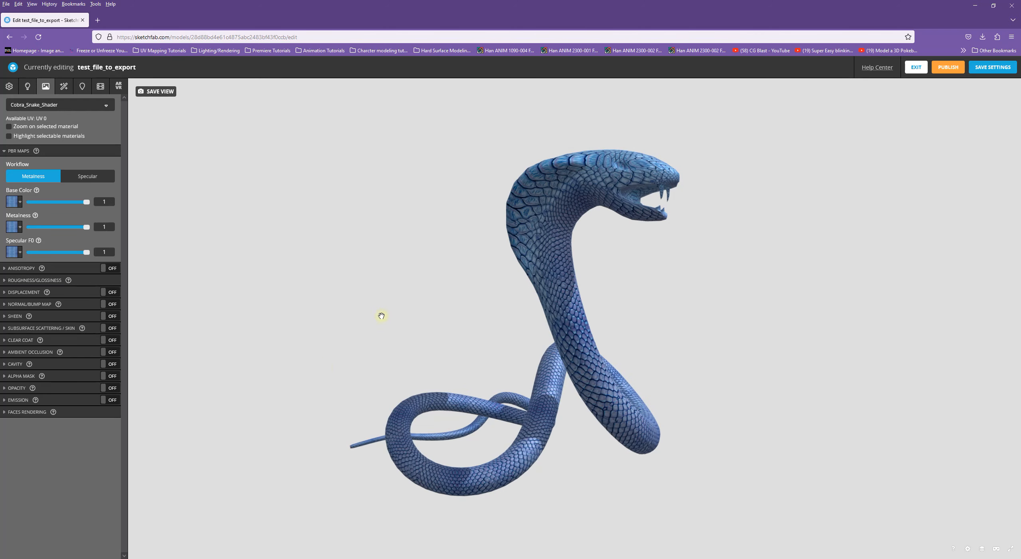
pyautogui.moveTo(381, 315); pyautogui.dragTo(403, 313)
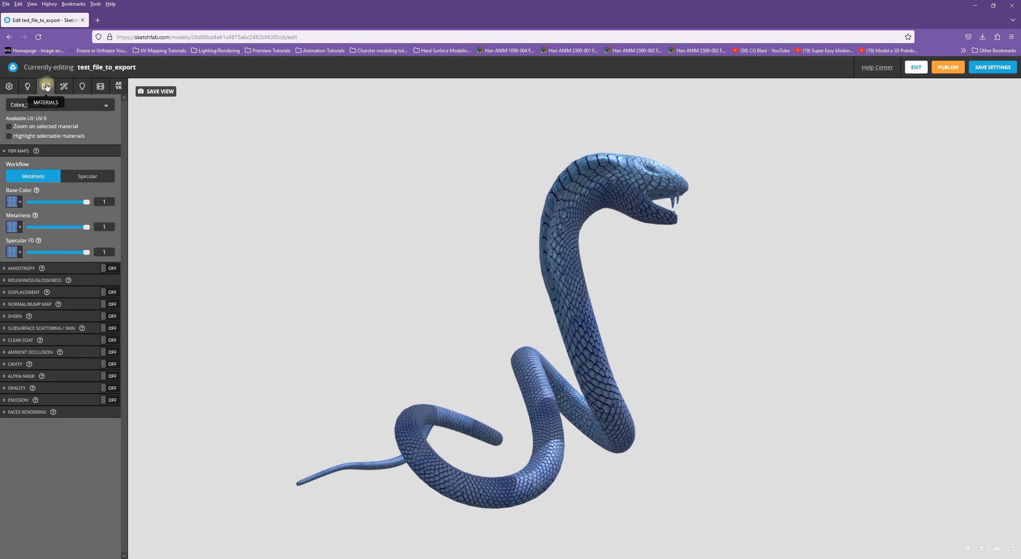
# - Collapse and reopen PBR Maps and compare the Specular and Metalness workflows, ending on Metalness
pyautogui.click(18, 151)
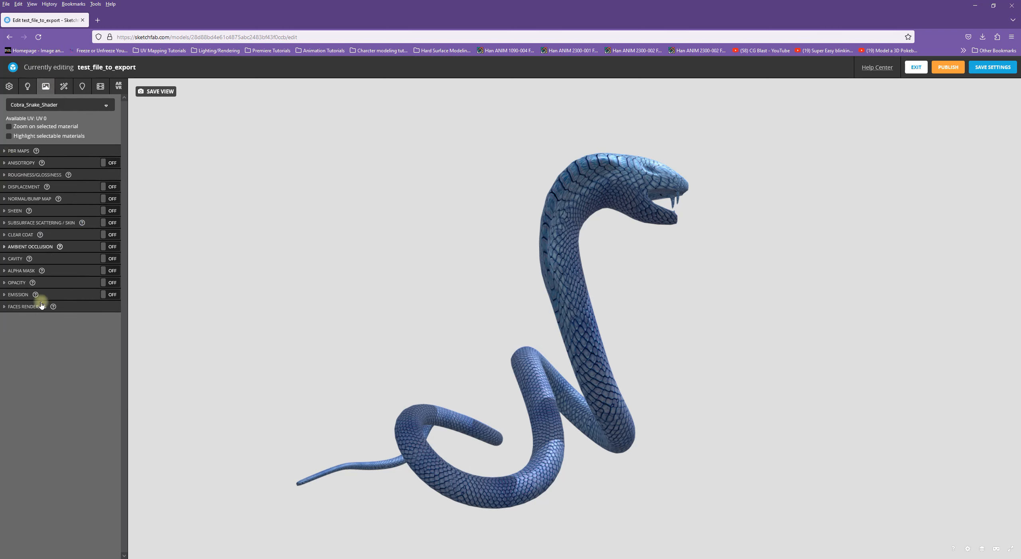
pyautogui.click(13, 152)
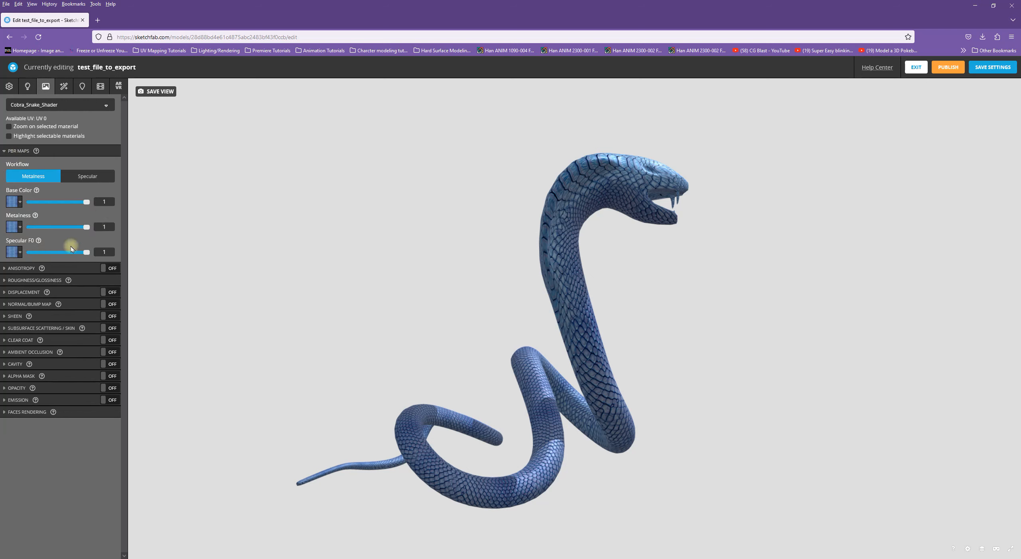
pyautogui.click(87, 176)
pyautogui.click(36, 176)
pyautogui.click(81, 176)
pyautogui.click(37, 176)
# - Review the imported textures and the texture choices for Base Color, keeping the blue snake texture selected
pyautogui.click(11, 202)
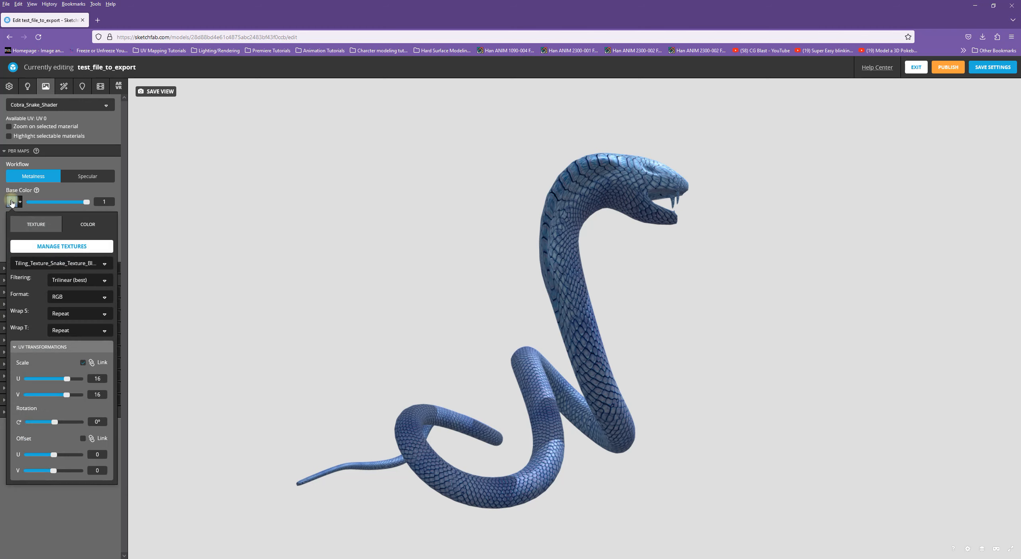
pyautogui.click(51, 247)
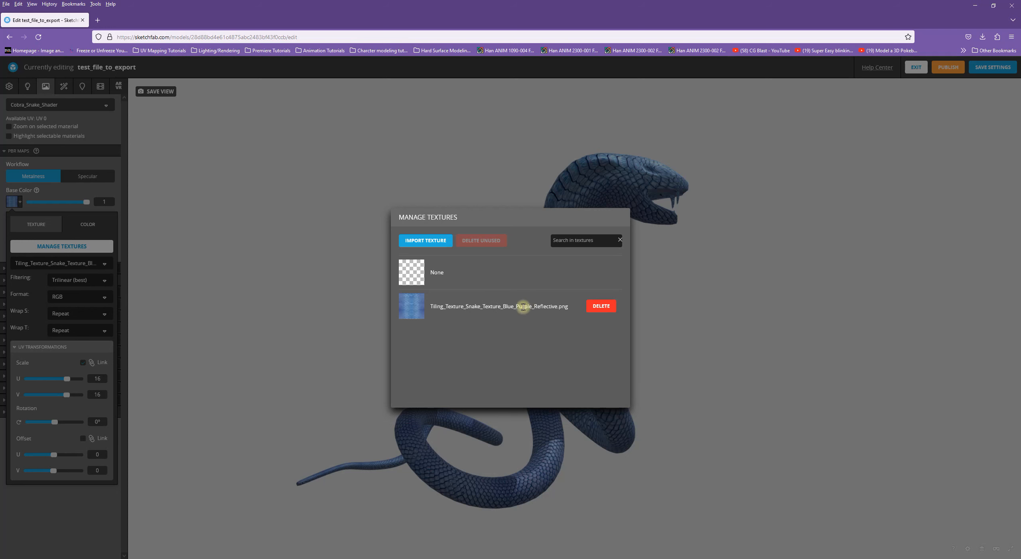
pyautogui.click(77, 489)
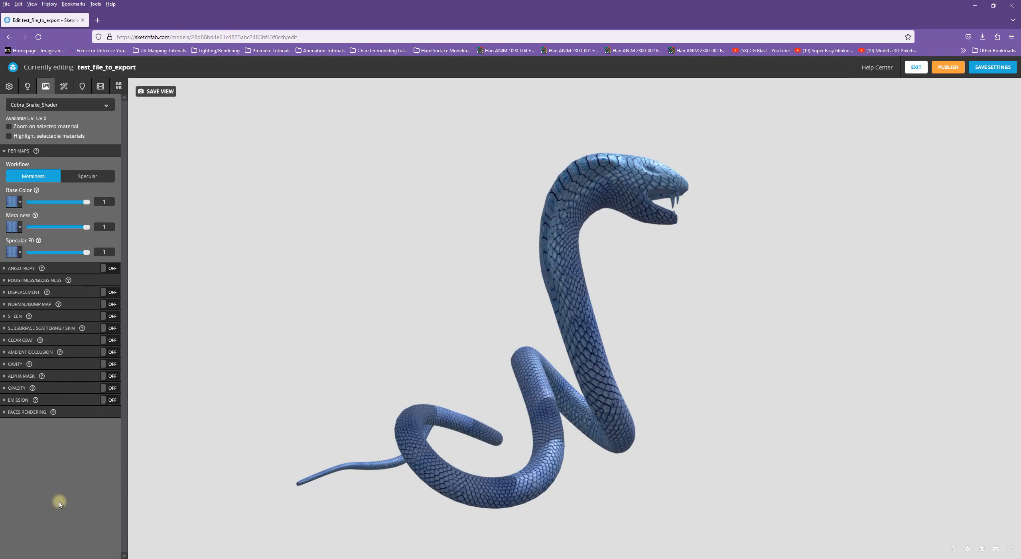
pyautogui.click(13, 200)
pyautogui.click(12, 347)
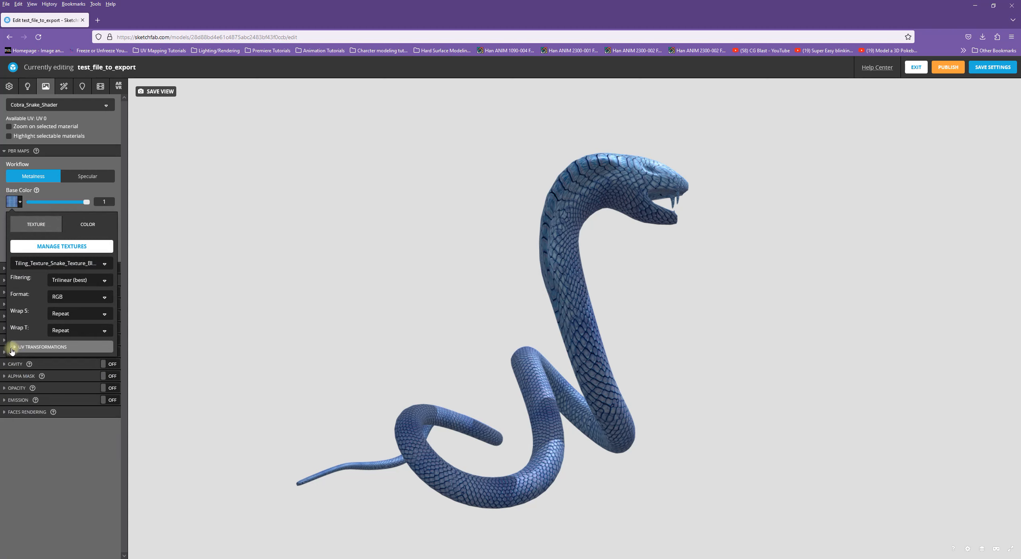
pyautogui.click(78, 263)
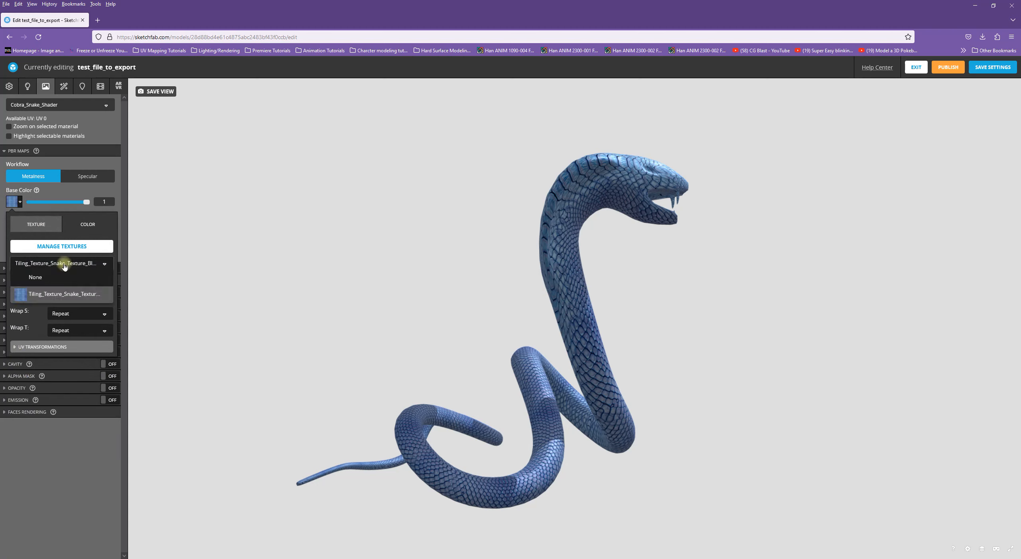
pyautogui.click(53, 294)
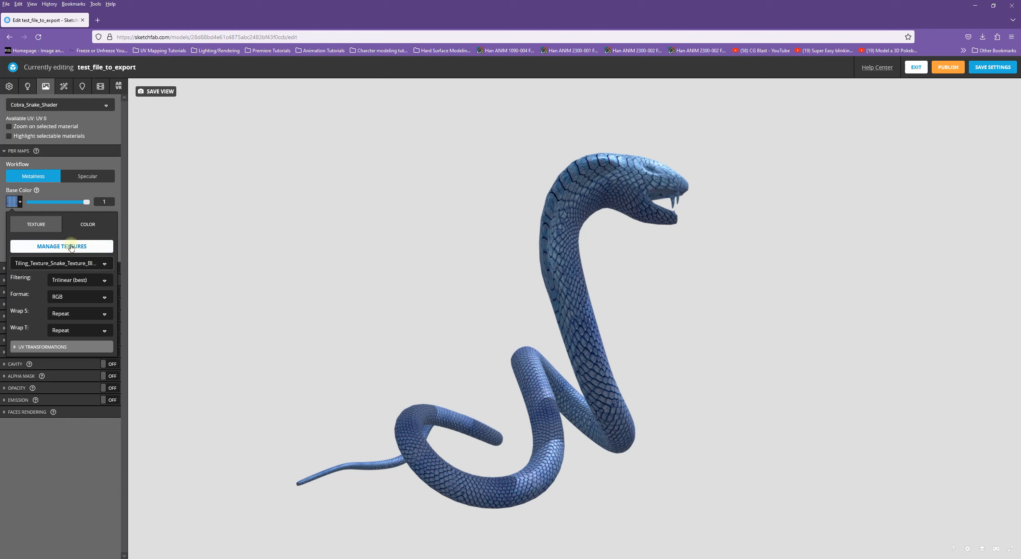
# - Set the Base Color texture to None for comparison and restore the blue snake tiling texture
pyautogui.click(34, 264)
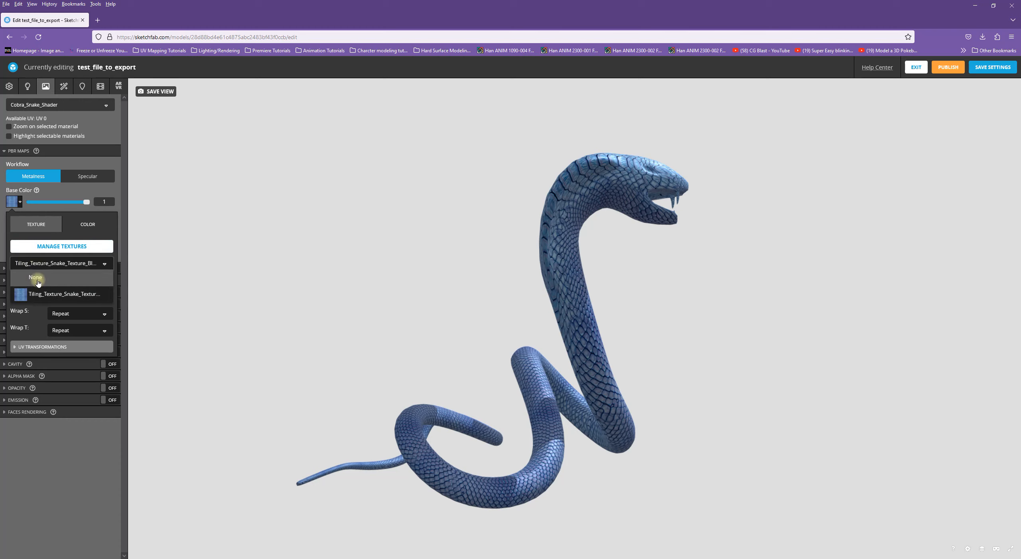
pyautogui.click(40, 282)
pyautogui.click(40, 265)
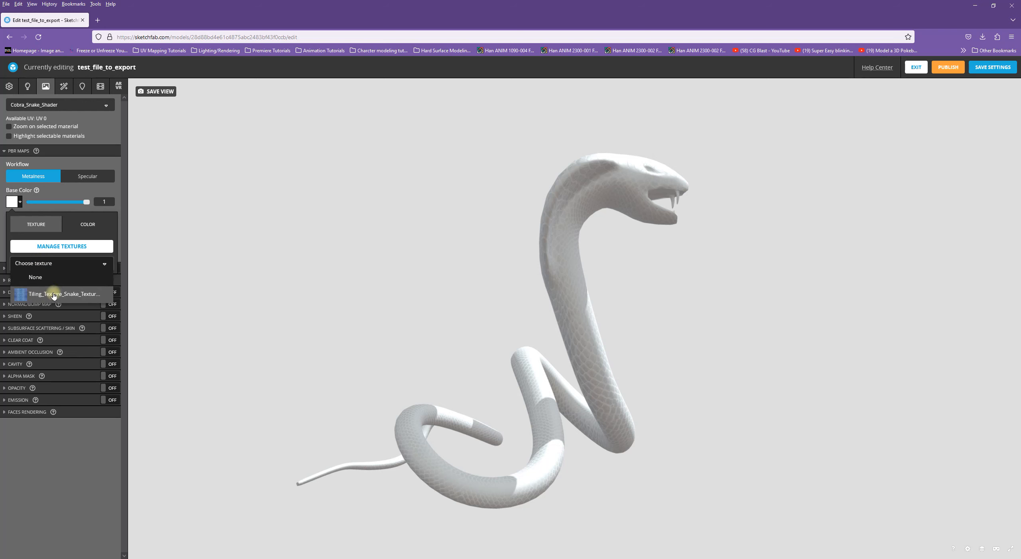
pyautogui.click(48, 294)
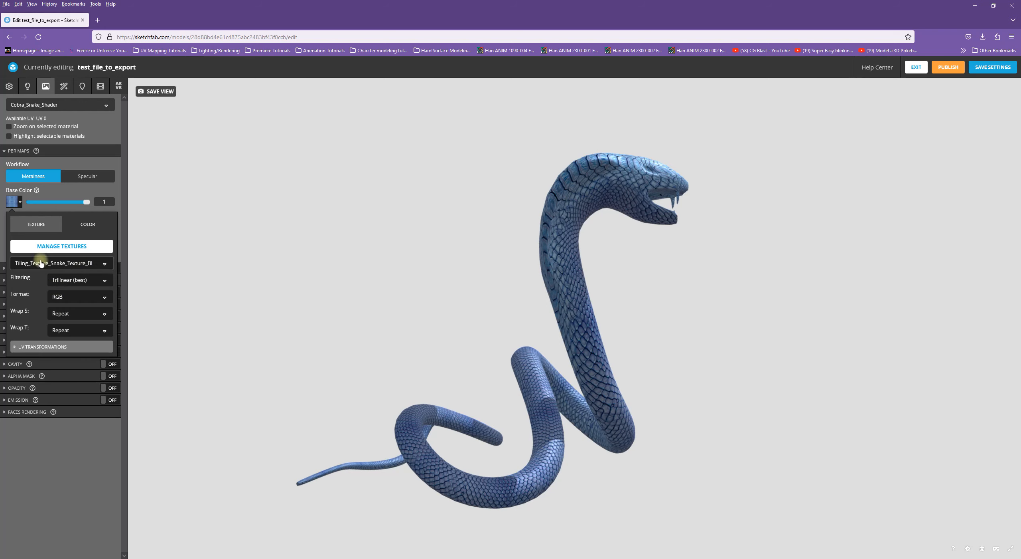
pyautogui.click(70, 469)
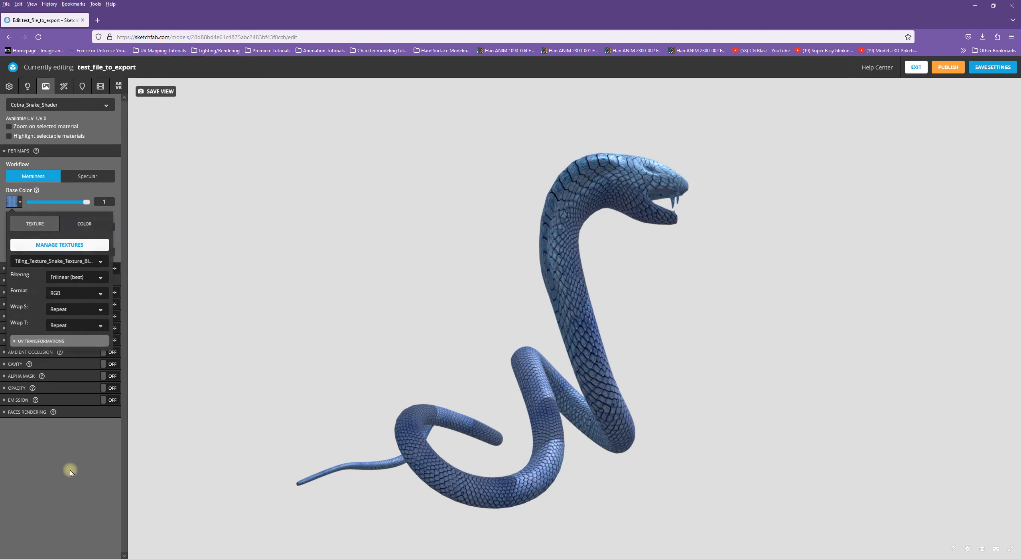
# - Check the texture and UV transformation settings of the Metalness and Specular F0 channels
pyautogui.click(12, 227)
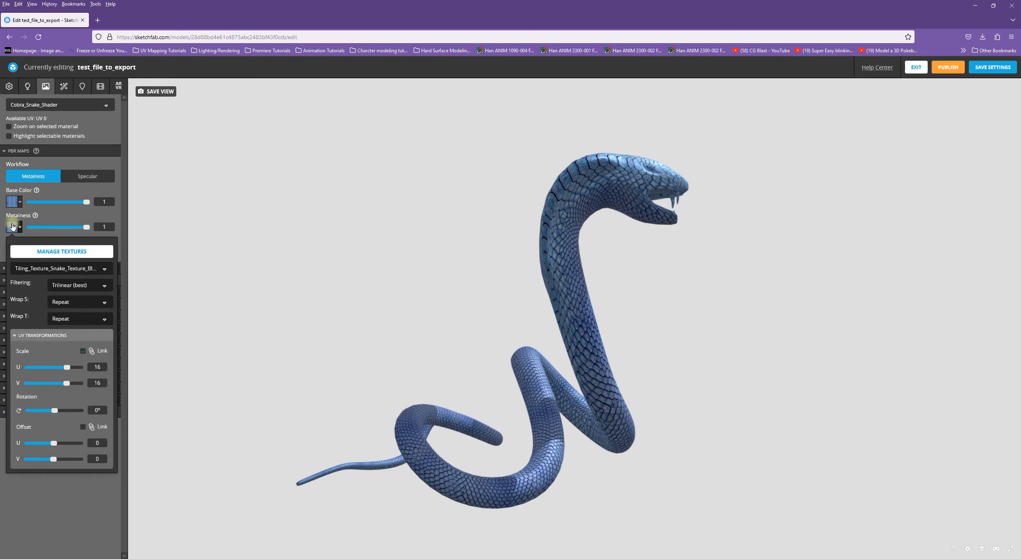
pyautogui.click(10, 228)
pyautogui.click(12, 251)
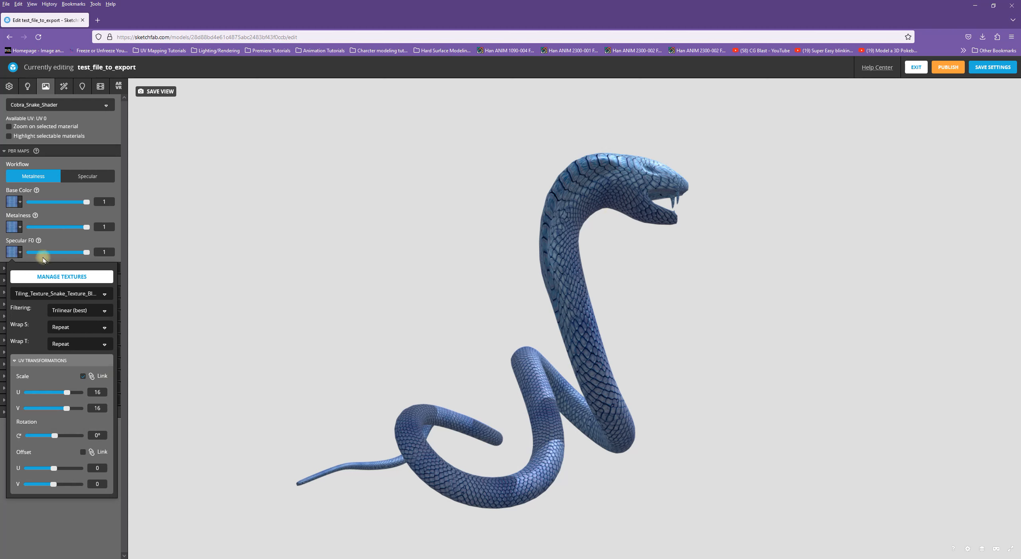
pyautogui.click(15, 252)
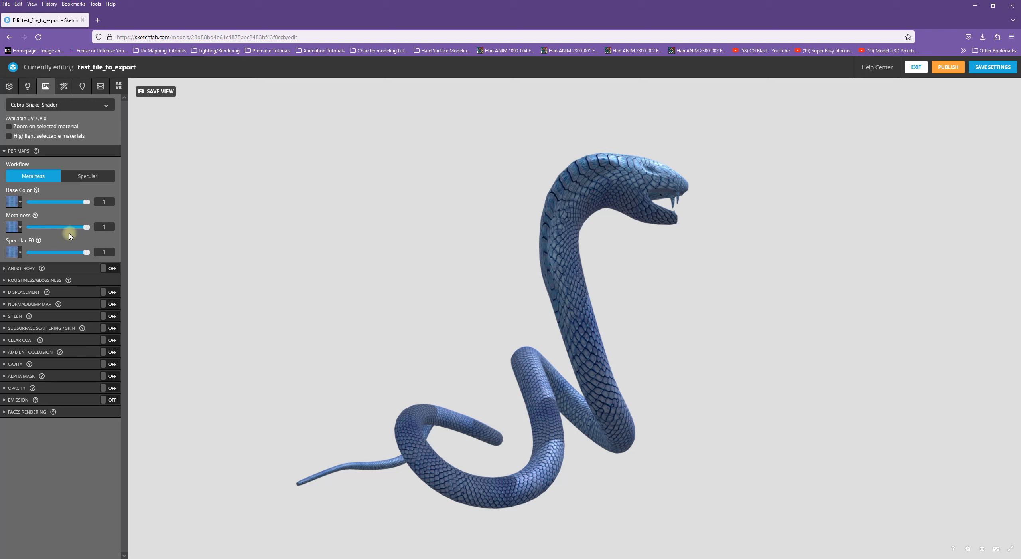
# - Try different Base Color and Specular F0 intensities on the cobra, ending with both back at 1
pyautogui.moveTo(87, 202); pyautogui.dragTo(120, 202)
pyautogui.moveTo(86, 252); pyautogui.dragTo(121, 257)
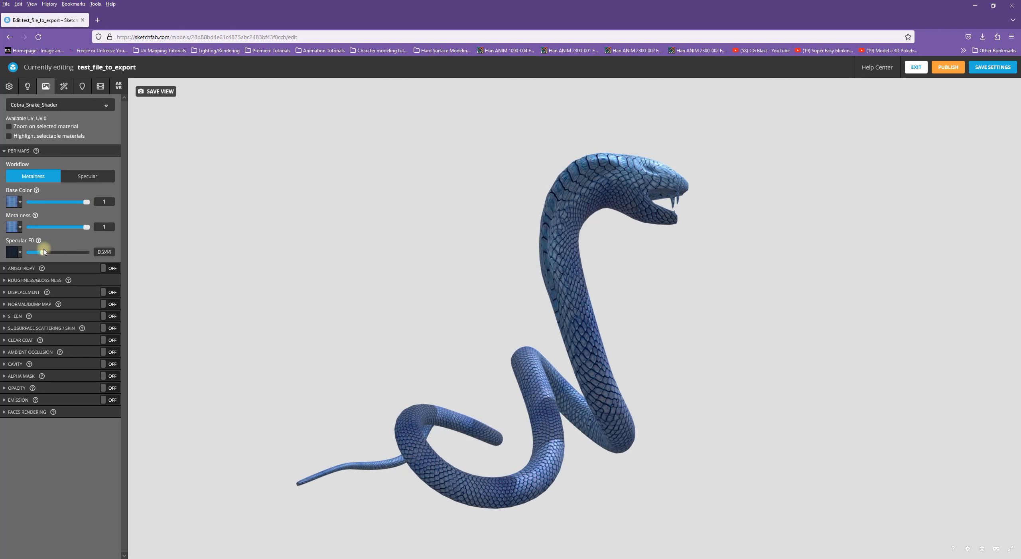
pyautogui.moveTo(43, 252); pyautogui.dragTo(89, 251)
# - Show the Faces Rendering options, view the cobra from another angle, and collapse the PBR Maps settings
pyautogui.click(27, 411)
pyautogui.moveTo(399, 402); pyautogui.dragTo(476, 401)
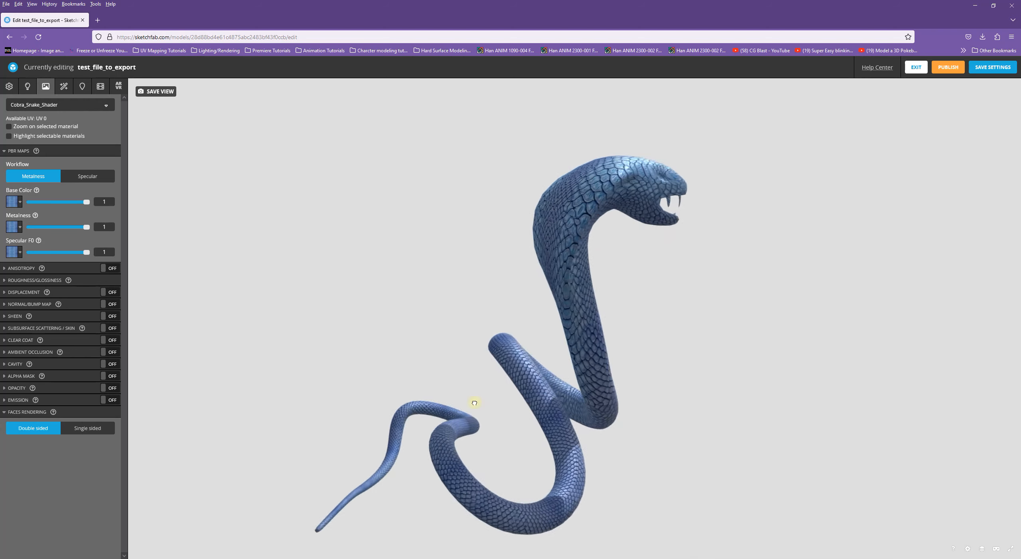
pyautogui.click(4, 151)
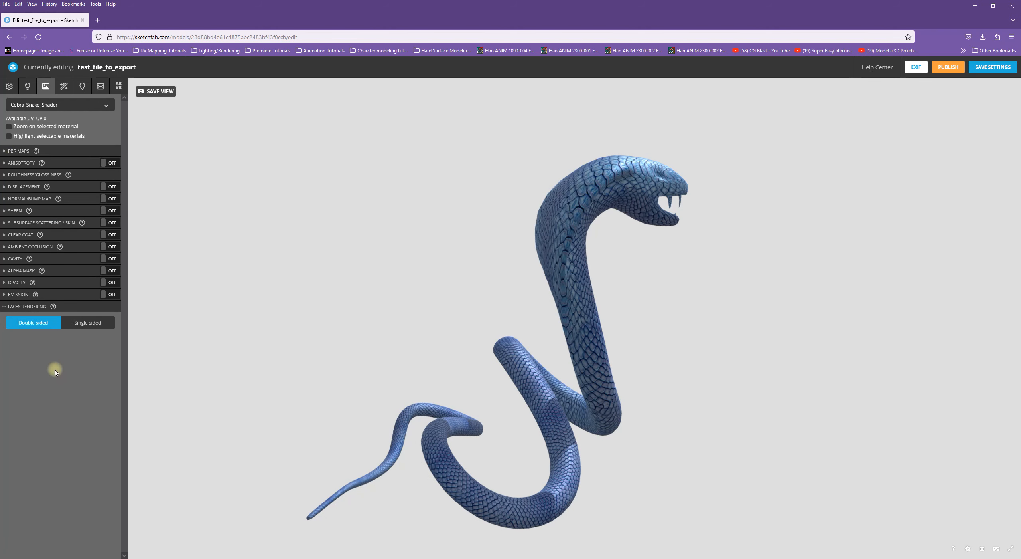
# - Enable Anisotropy and assign the blue snake tiling texture as its direction texture
pyautogui.click(17, 163)
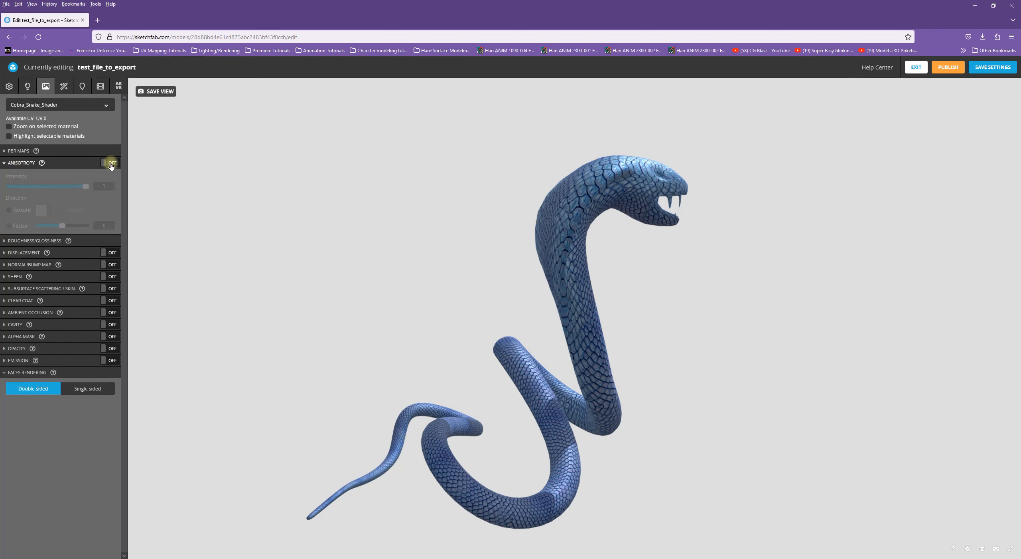
pyautogui.click(112, 164)
pyautogui.moveTo(627, 405); pyautogui.dragTo(176, 285)
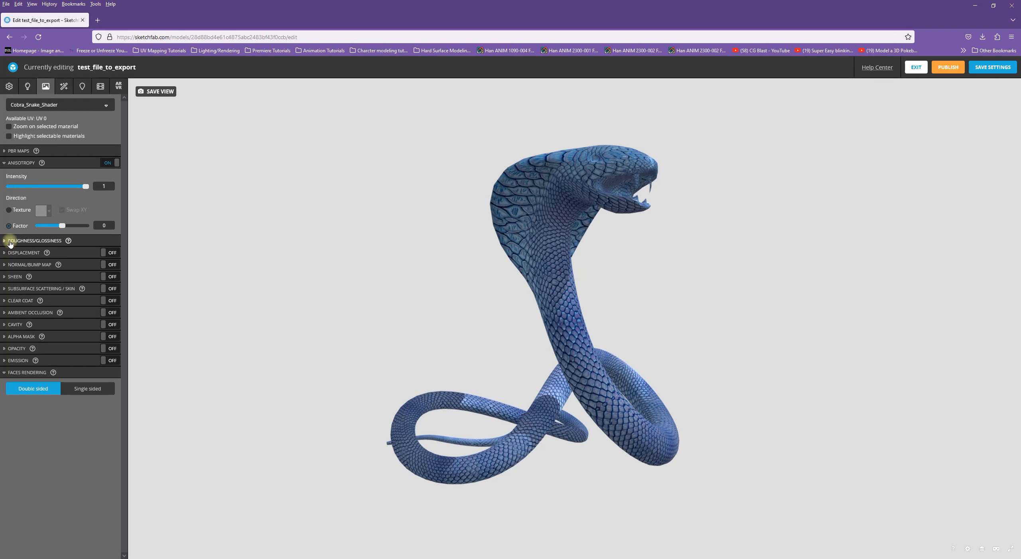
pyautogui.click(9, 210)
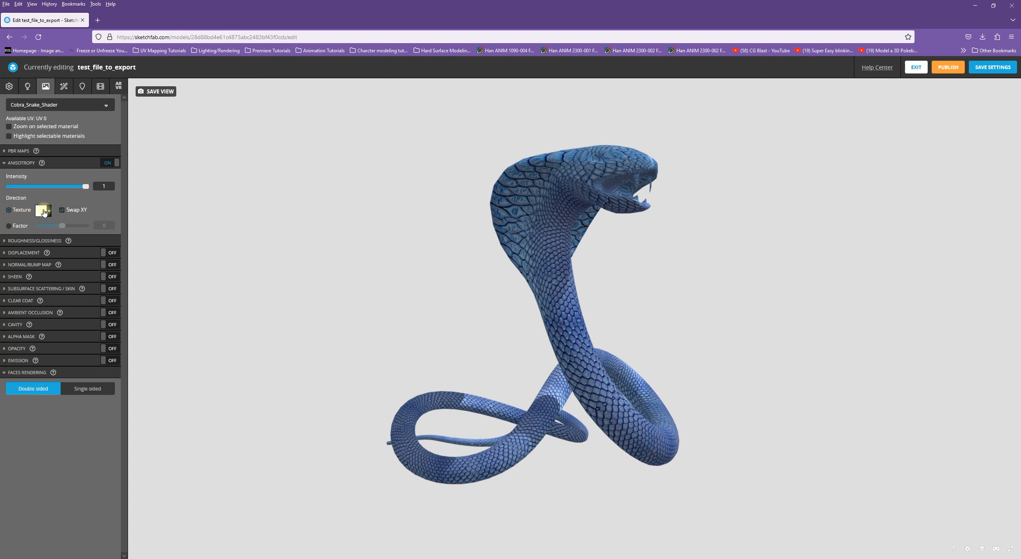
pyautogui.click(44, 212)
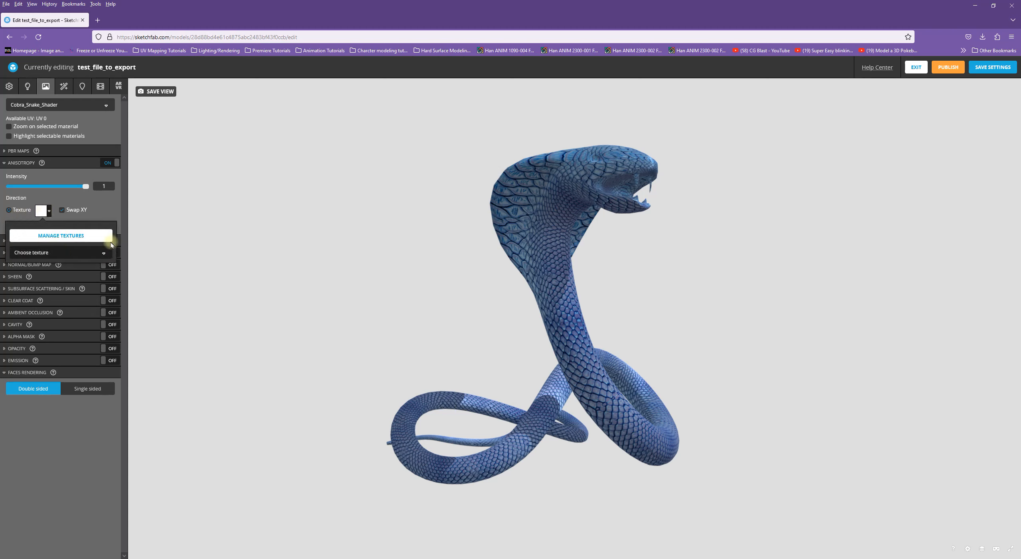
pyautogui.click(44, 254)
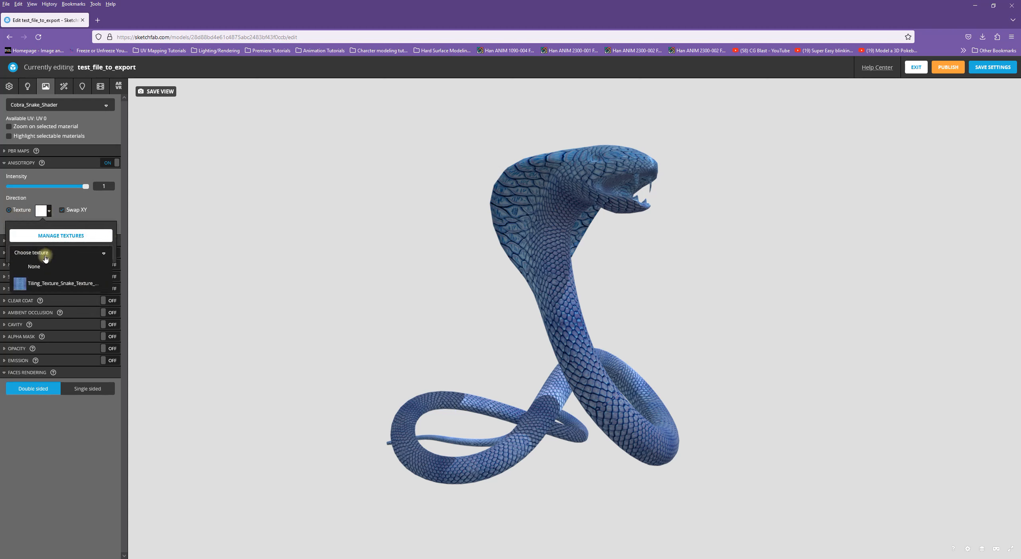
pyautogui.click(58, 284)
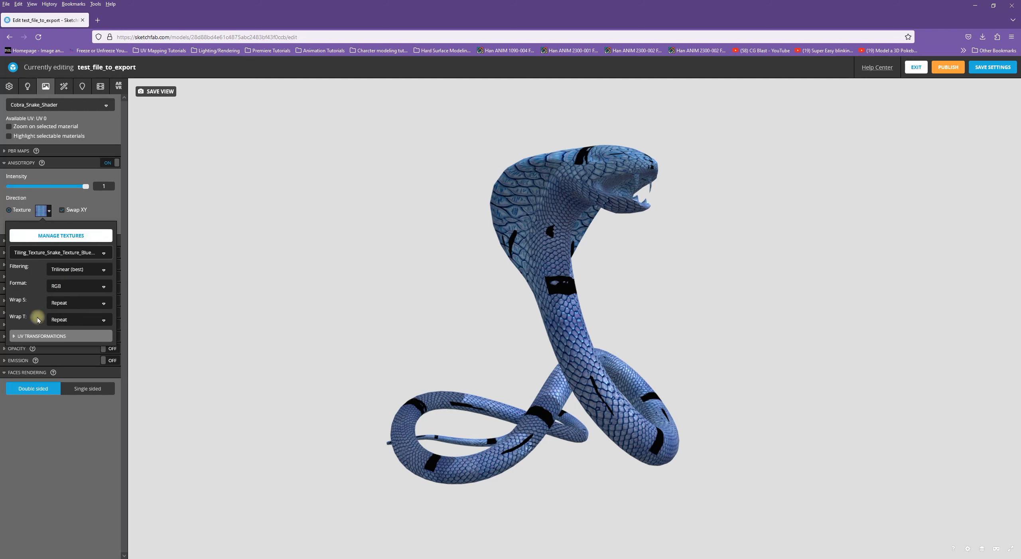
# - Set the anisotropy texture's UV scale to 16 in both U and V, and collapse the Anisotropy settings
pyautogui.click(24, 337)
pyautogui.click(23, 337)
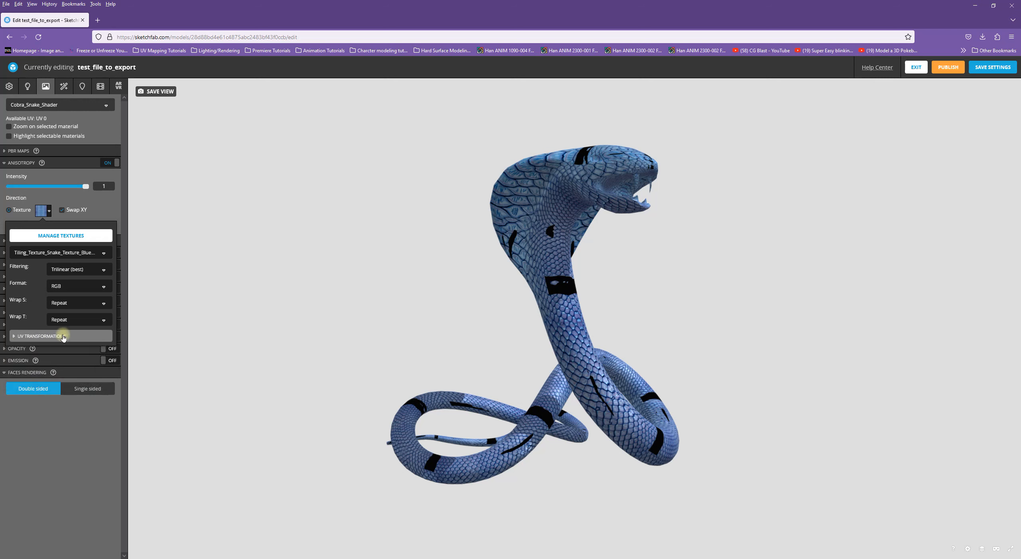
pyautogui.click(42, 336)
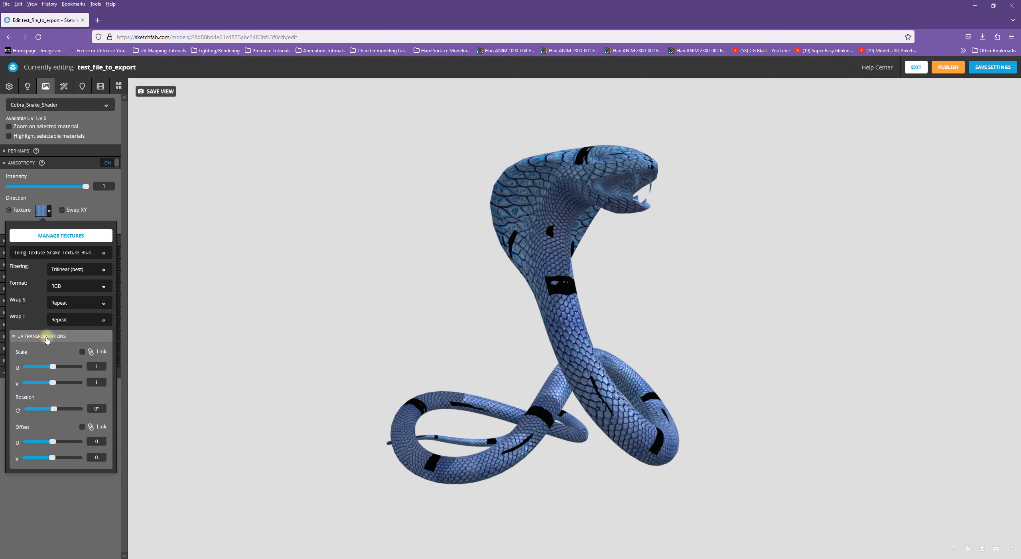
pyautogui.click(84, 353)
pyautogui.write('6')
pyautogui.press('Return')
pyautogui.click(103, 383)
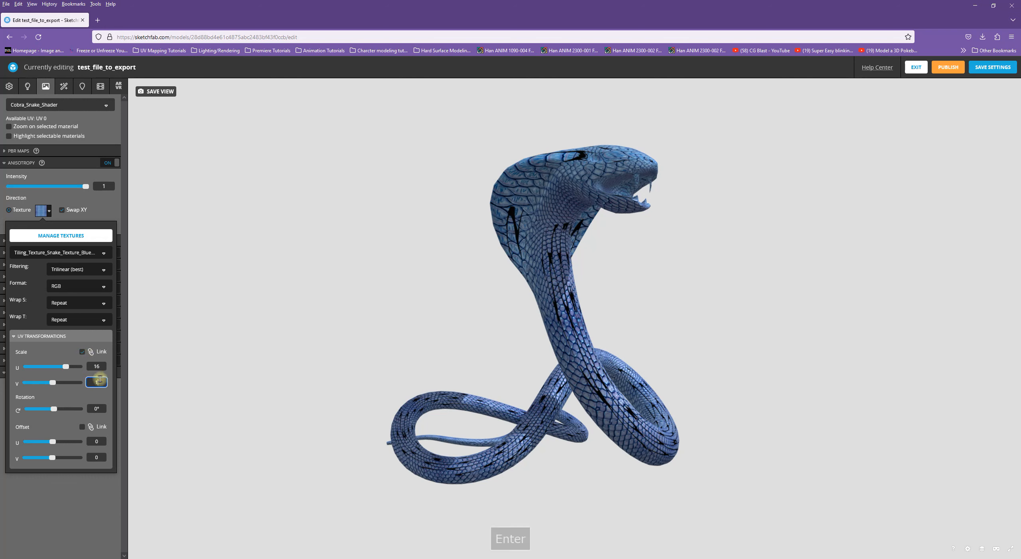
pyautogui.write('6')
pyautogui.press('Return')
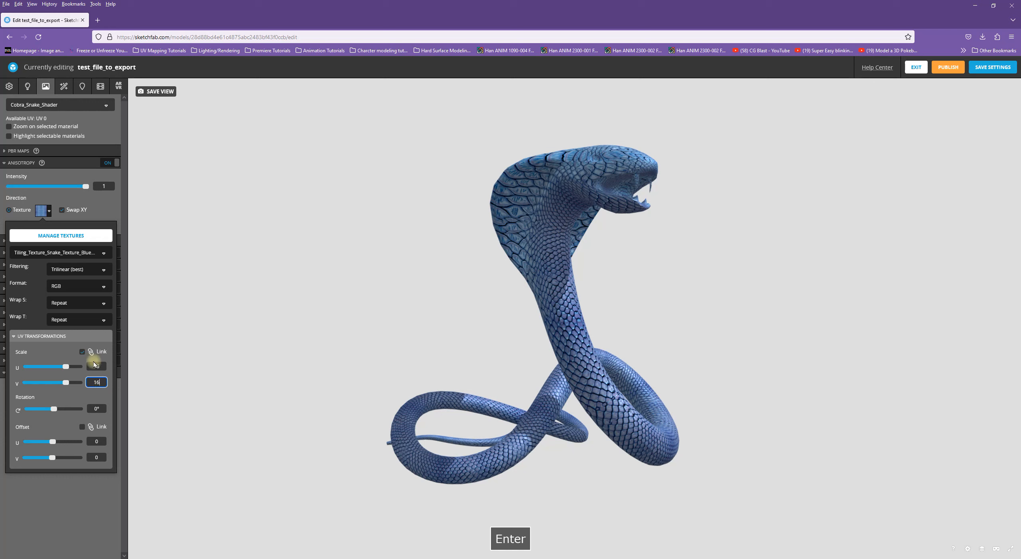
pyautogui.click(83, 351)
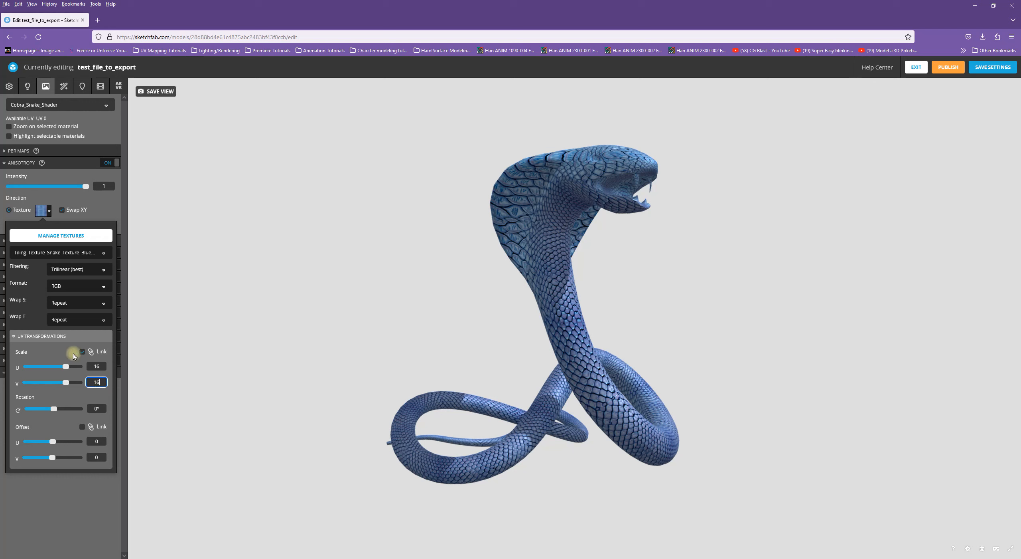
pyautogui.click(60, 337)
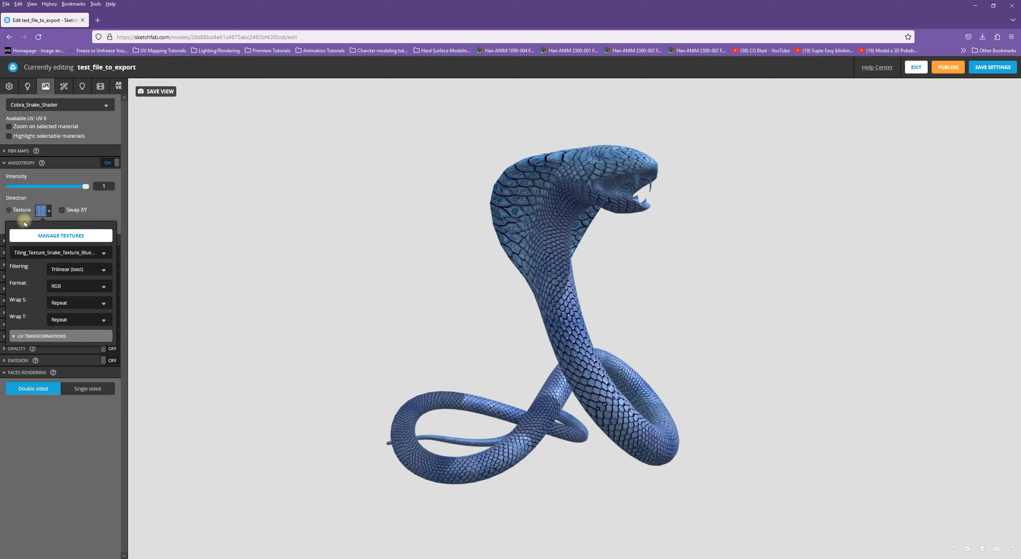
pyautogui.click(62, 443)
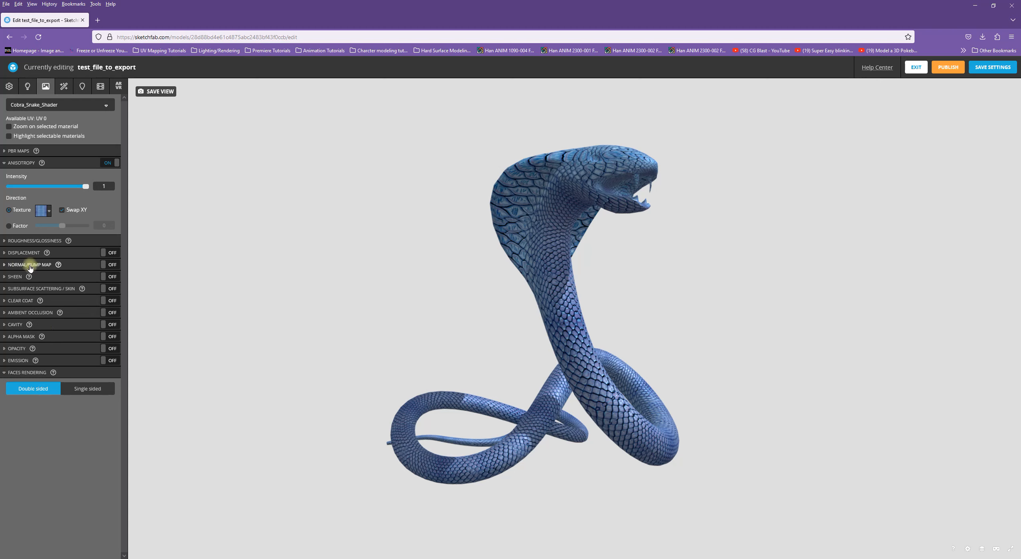
pyautogui.click(20, 163)
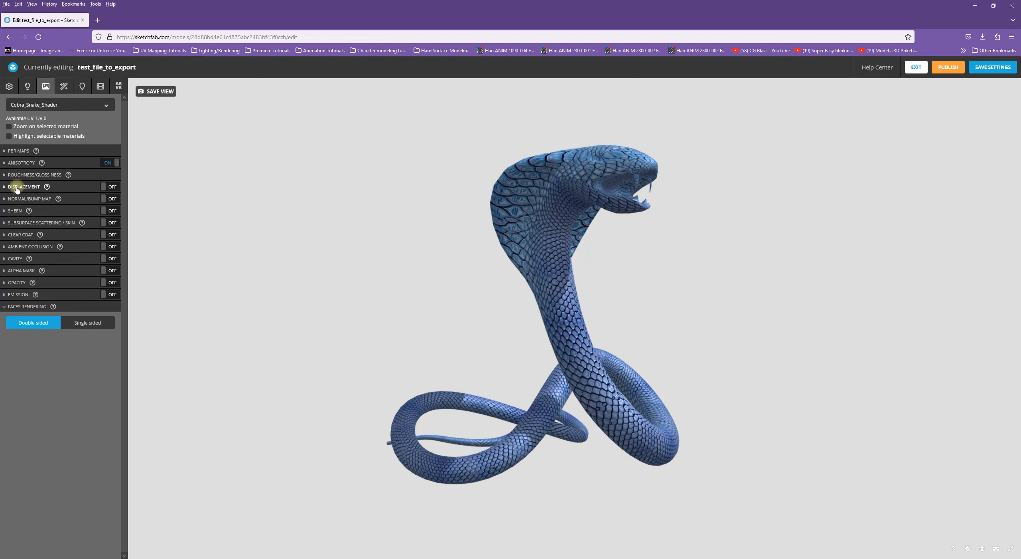
# - Enable Normal/Bump Map and assign the blue snake tiling texture as the normal map
pyautogui.click(21, 199)
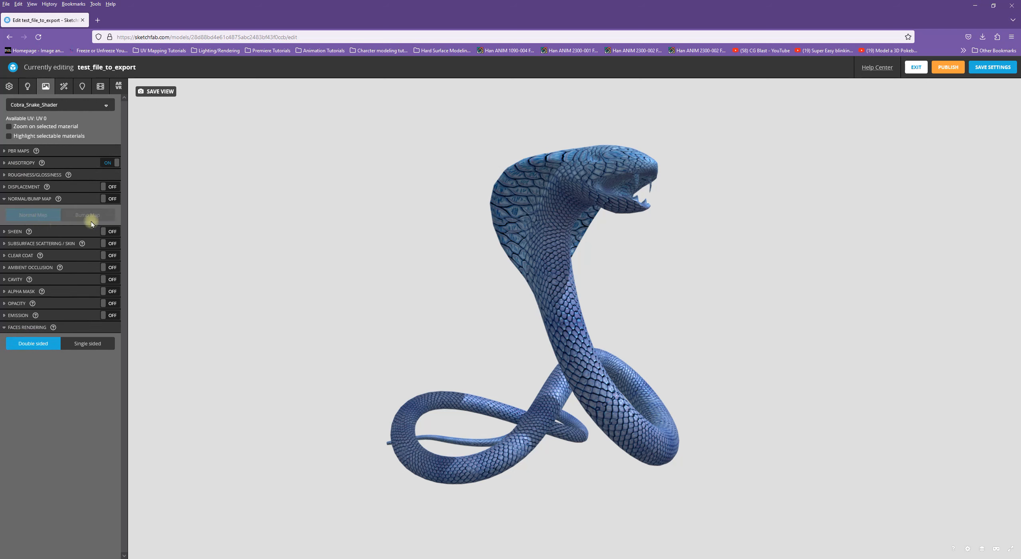
pyautogui.click(112, 200)
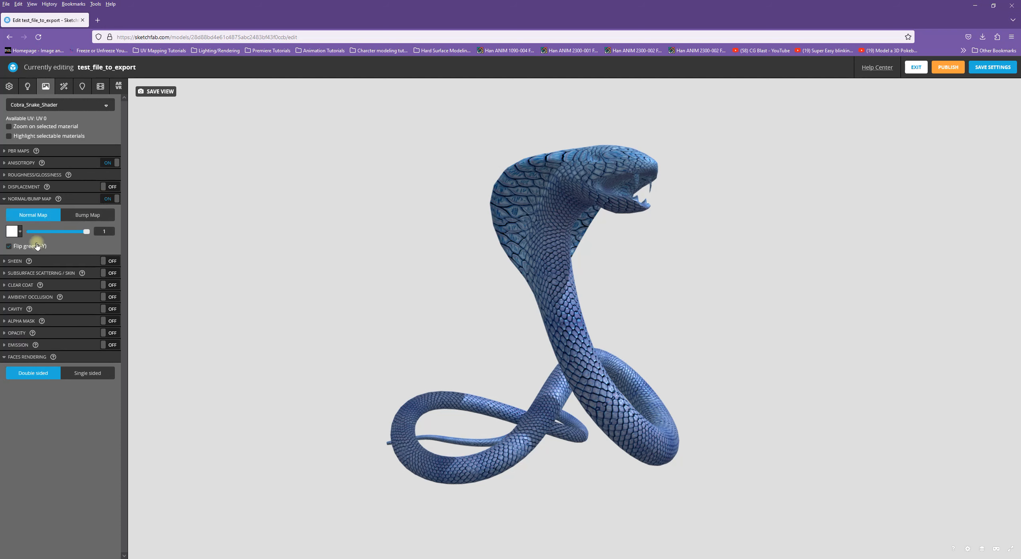
pyautogui.click(13, 233)
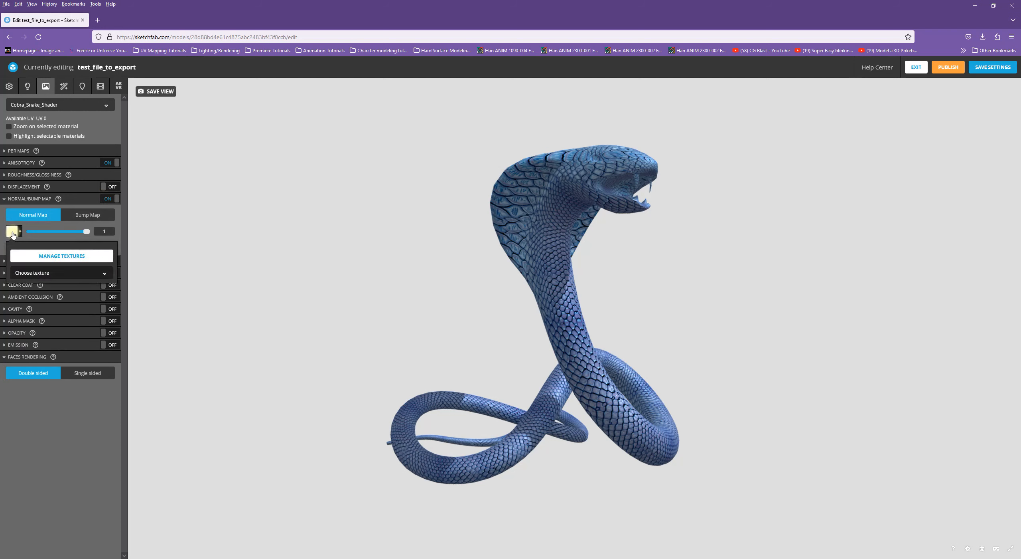
pyautogui.click(41, 273)
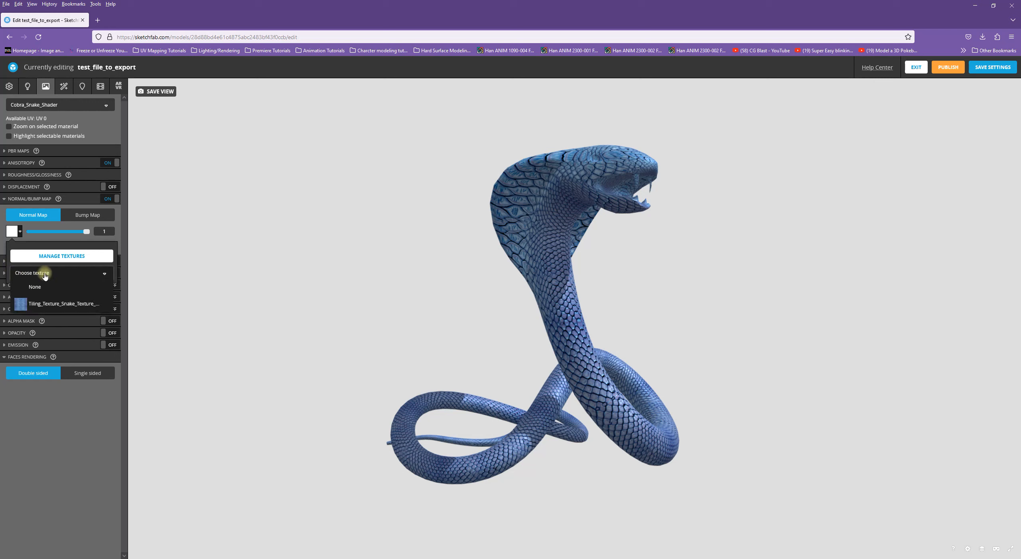
pyautogui.click(64, 303)
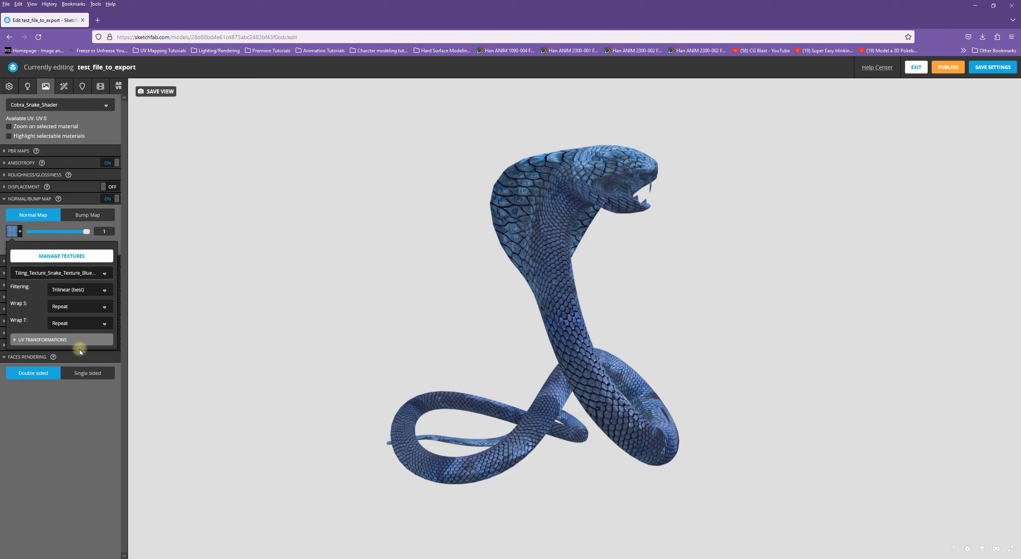
pyautogui.moveTo(554, 296); pyautogui.dragTo(588, 303)
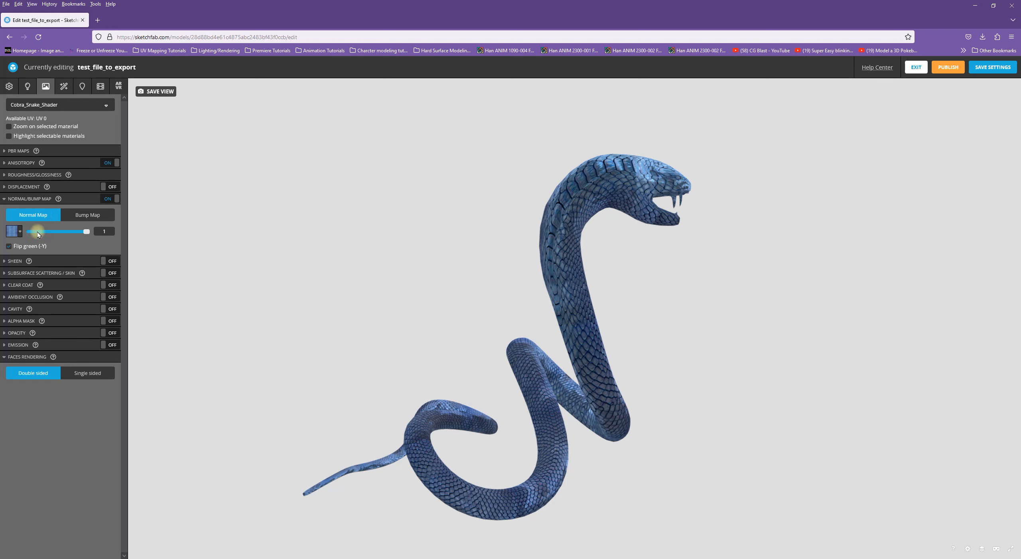
# - Remove the blue snake texture from the normal map by choosing None
pyautogui.click(83, 218)
pyautogui.click(20, 233)
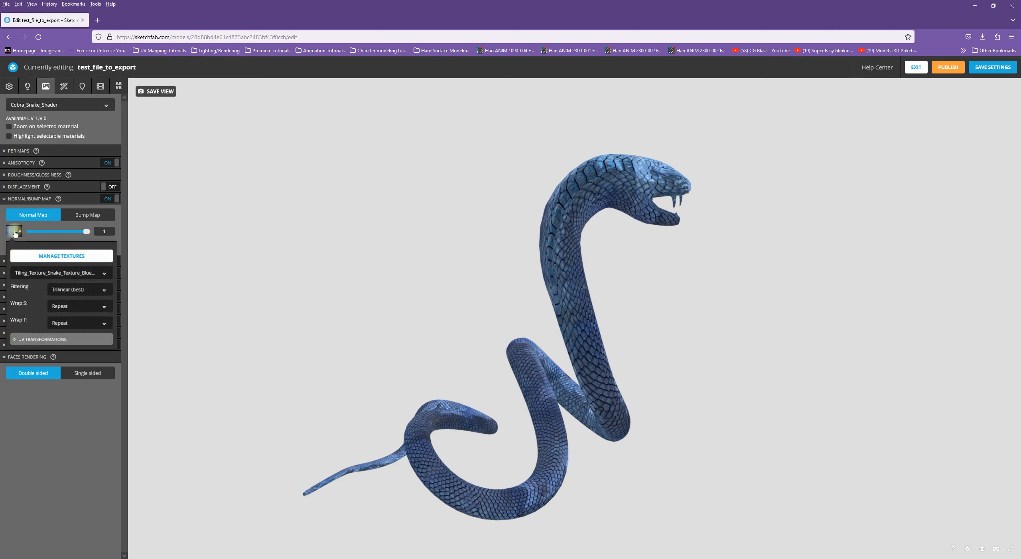
pyautogui.click(88, 275)
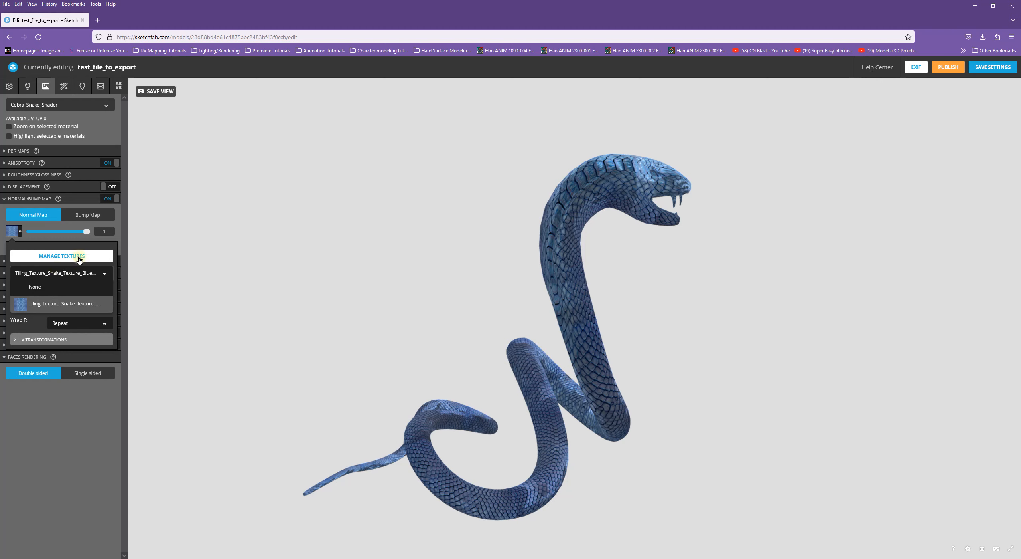
pyautogui.click(52, 274)
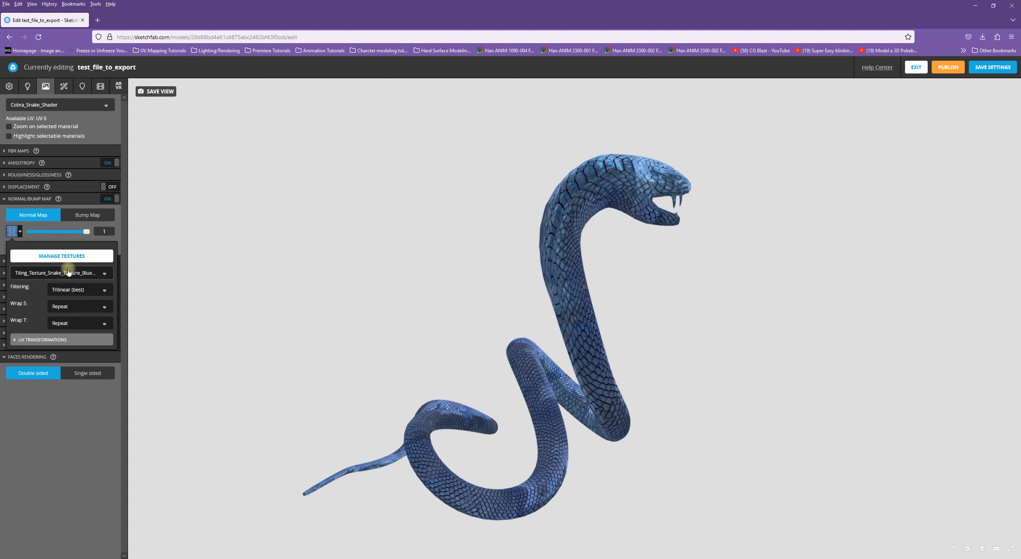
pyautogui.click(54, 276)
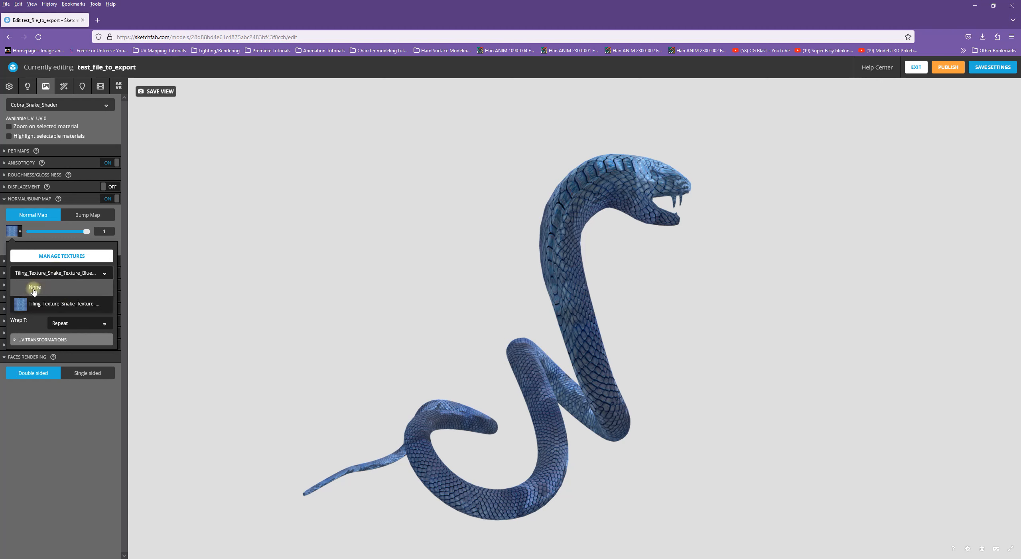
pyautogui.click(34, 287)
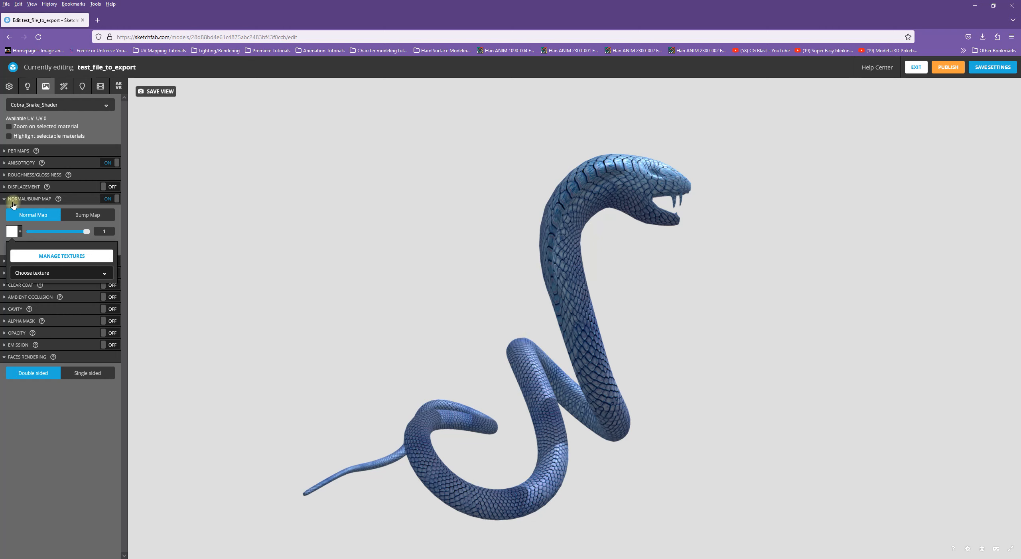
pyautogui.click(60, 414)
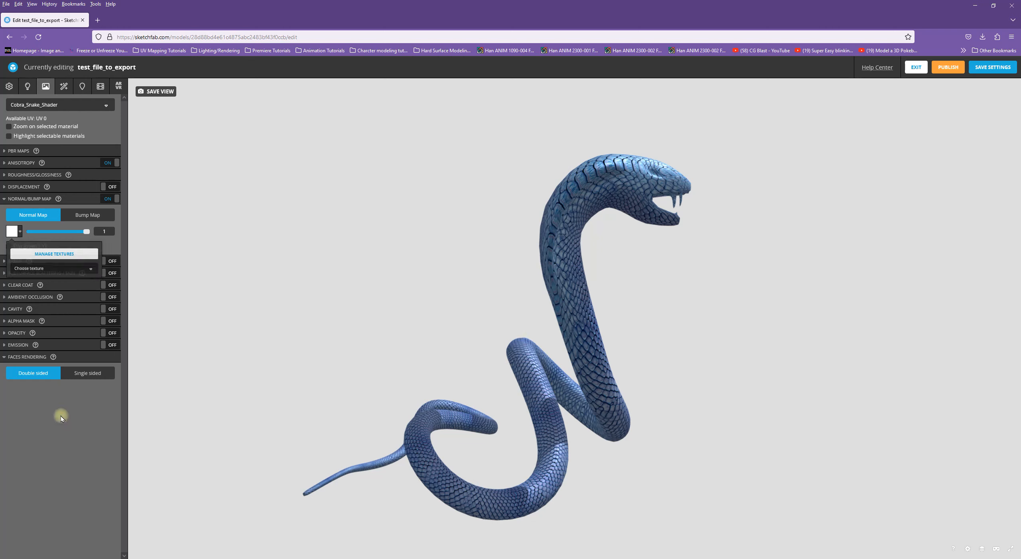
# - Switch from Normal Map to Bump Map and assign the blue snake tiling texture to it
pyautogui.click(88, 215)
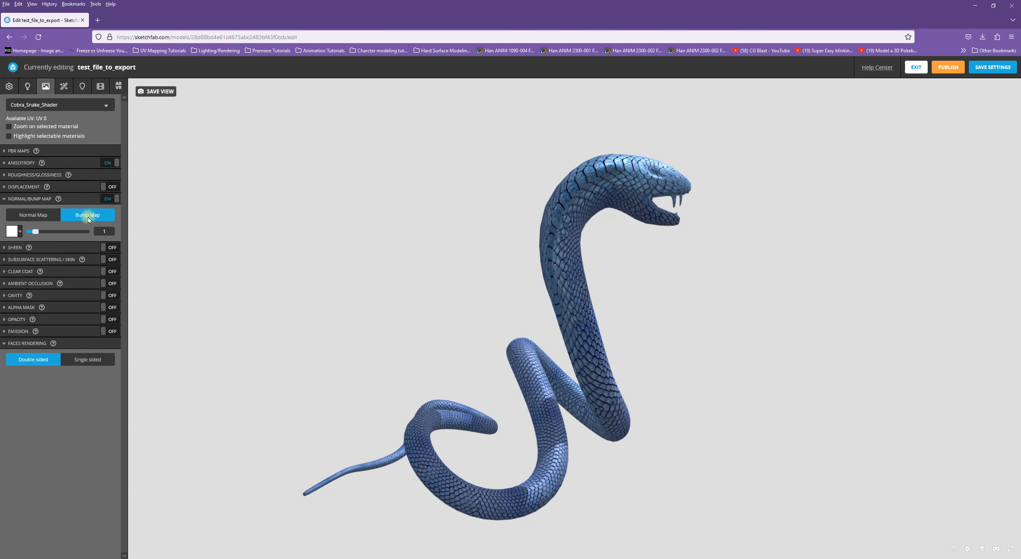
pyautogui.click(12, 230)
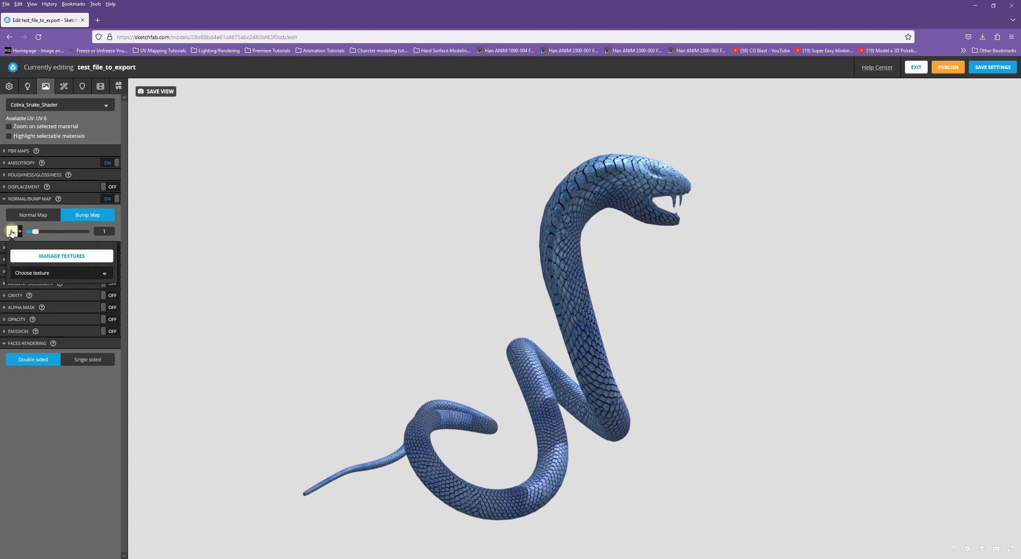
pyautogui.click(40, 273)
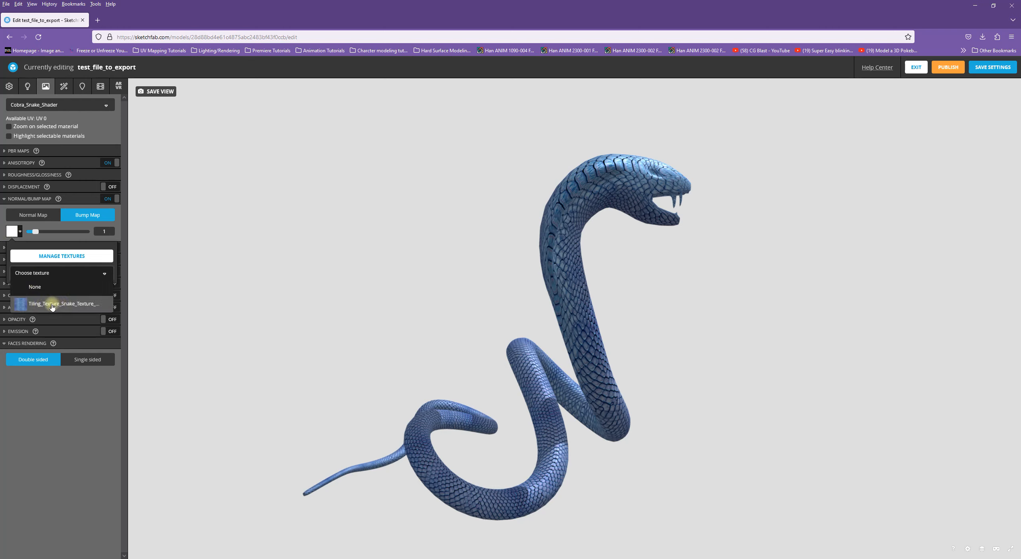
pyautogui.click(51, 305)
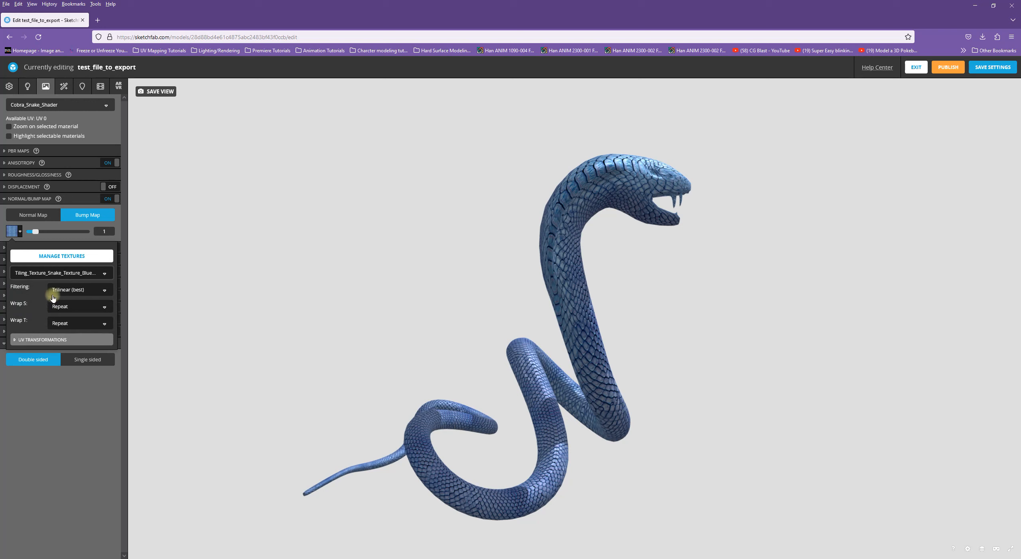
# - Set the bump map texture's UV scale to 16 in both U and V
pyautogui.click(44, 340)
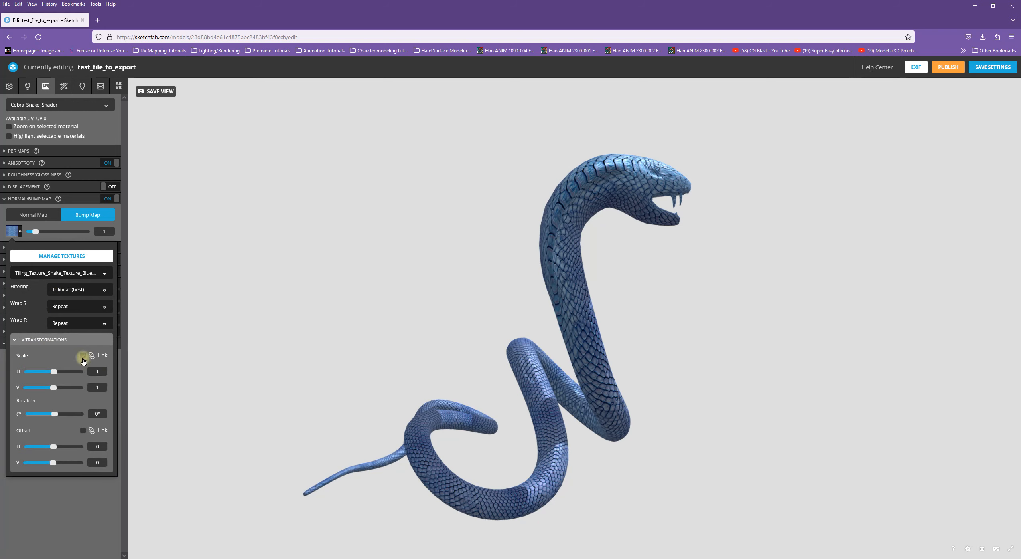
pyautogui.click(91, 370)
pyautogui.write('16')
pyautogui.press('Return')
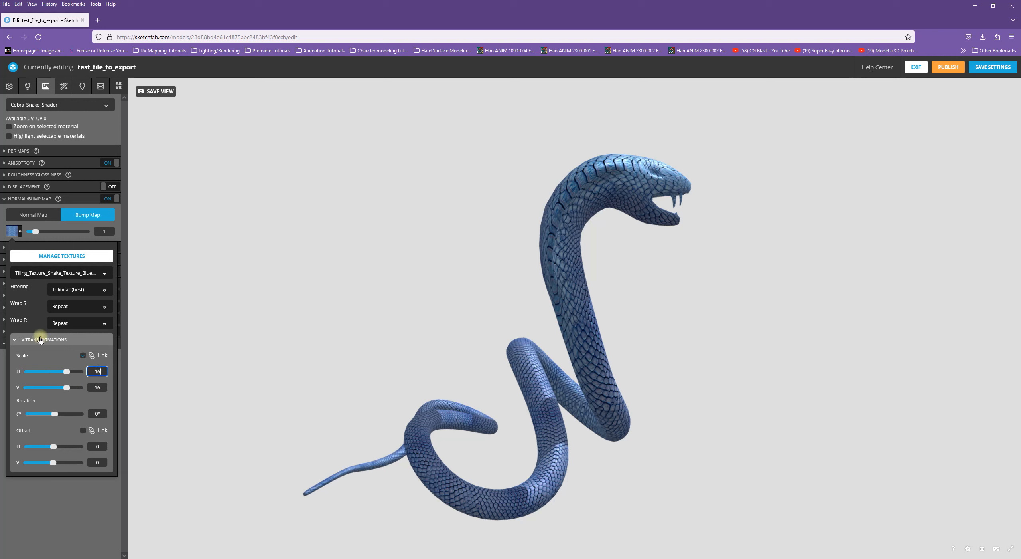
# - Close the bump texture's UV and texture settings and examine the snake's scales up close
pyautogui.click(39, 340)
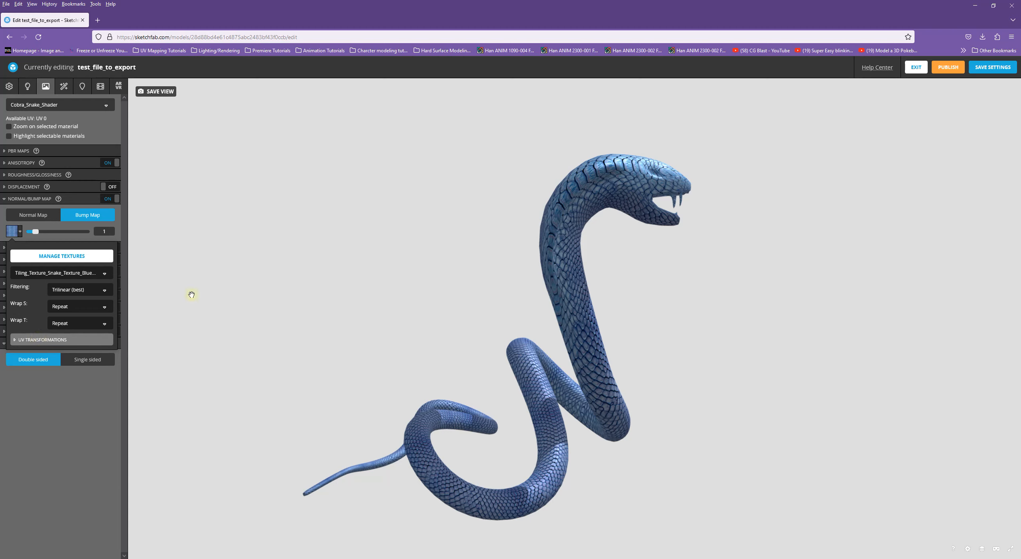
pyautogui.click(69, 396)
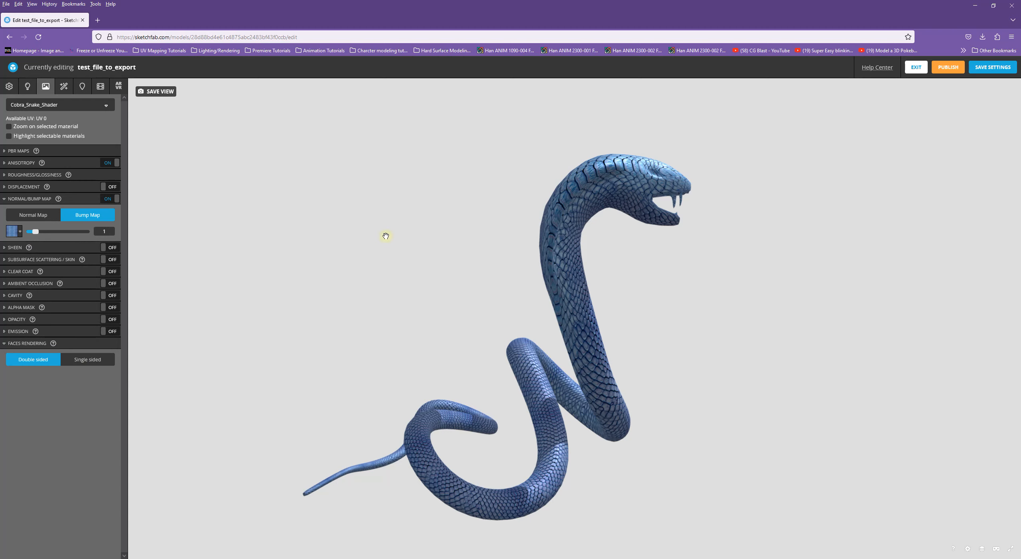
pyautogui.moveTo(647, 291); pyautogui.dragTo(616, 292)
pyautogui.scroll(3, 602, 336)
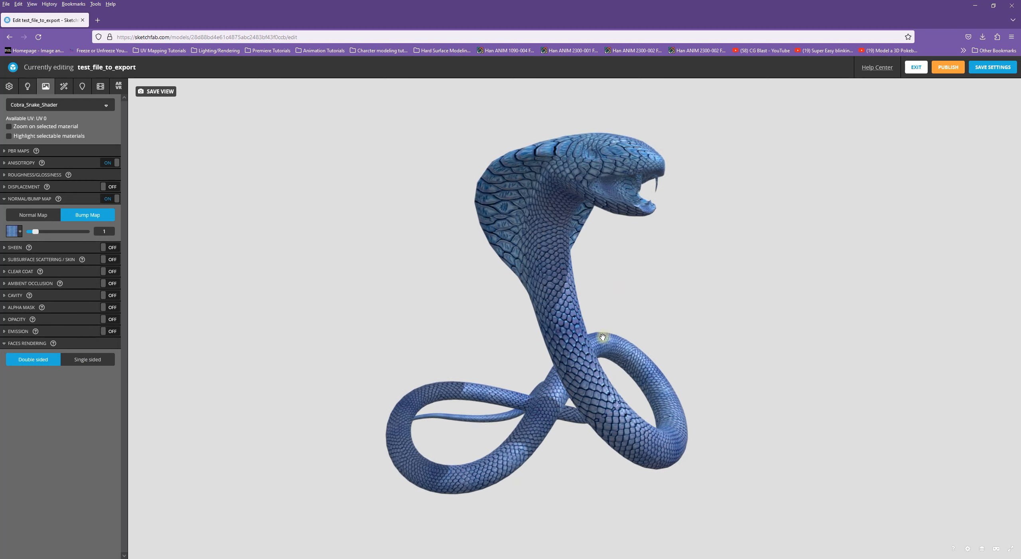
pyautogui.scroll(4, 577, 382)
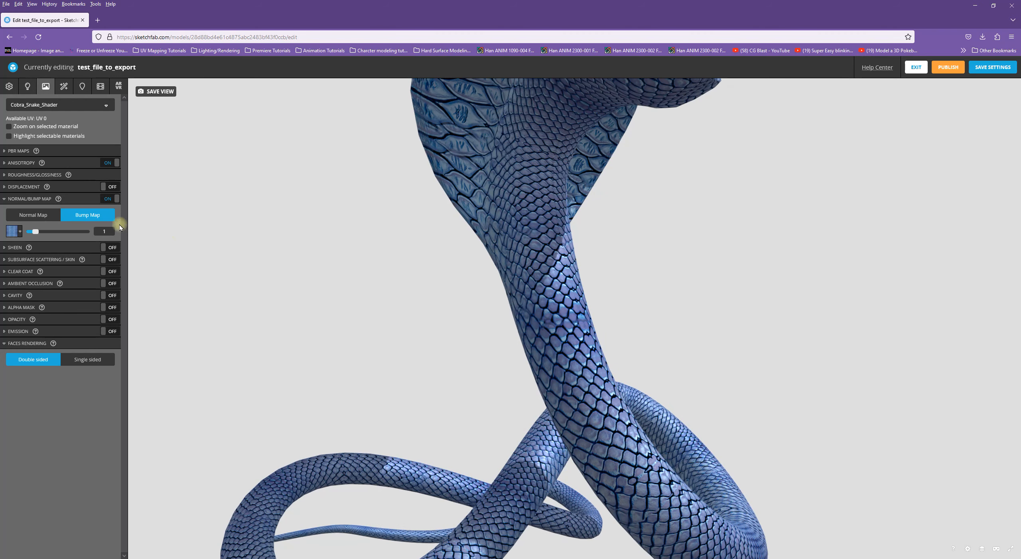
# - Set the bump map strength to 2 and check the scale relief from several angles
pyautogui.moveTo(108, 228); pyautogui.dragTo(98, 230)
pyautogui.write('2')
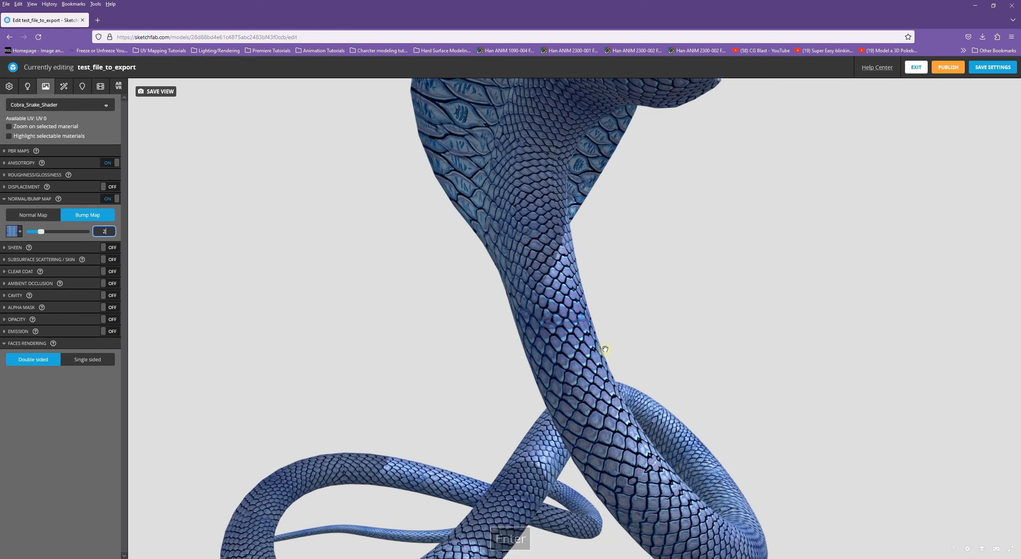
pyautogui.scroll(2, 602, 319)
pyautogui.scroll(-3, 600, 298)
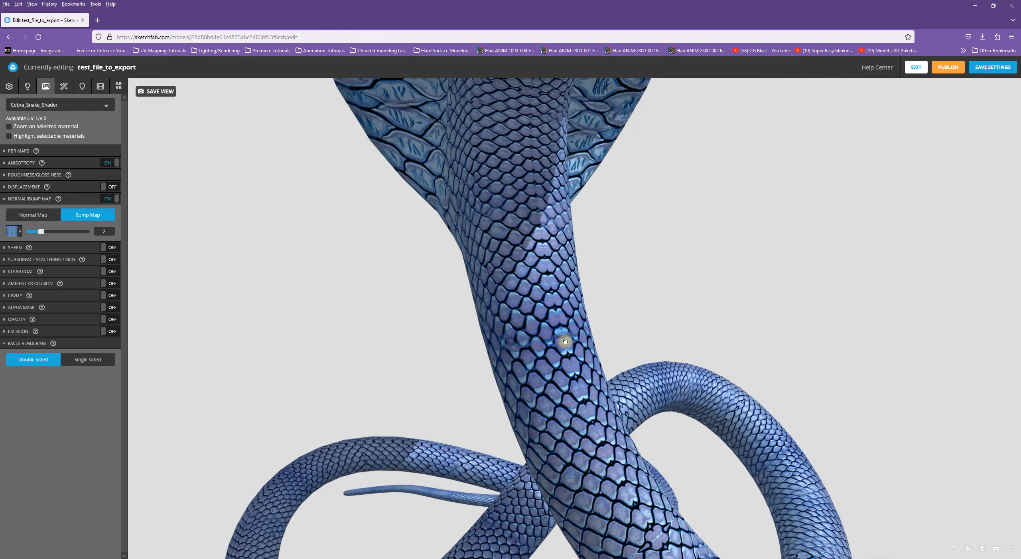
pyautogui.scroll(3, 607, 344)
pyautogui.scroll(-3, 606, 344)
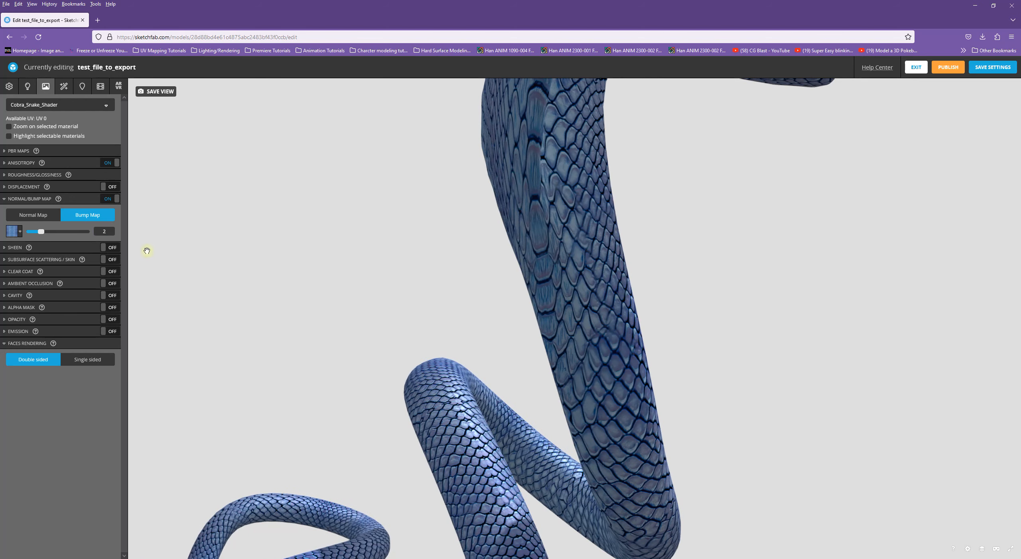
# - Set the bump map strength to 5 and view the whole snake
pyautogui.write('5')
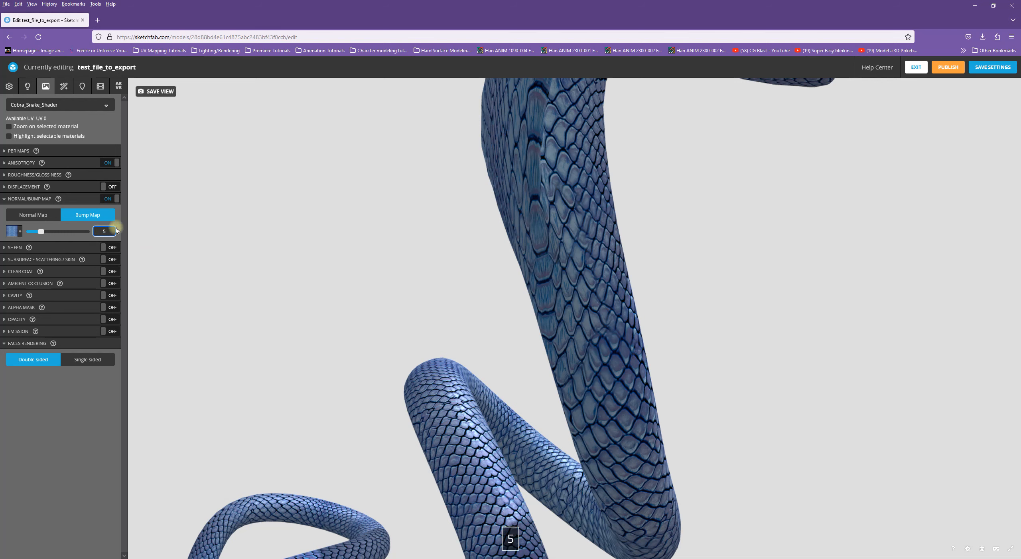
pyautogui.press('Return')
pyautogui.moveTo(490, 413); pyautogui.dragTo(598, 360)
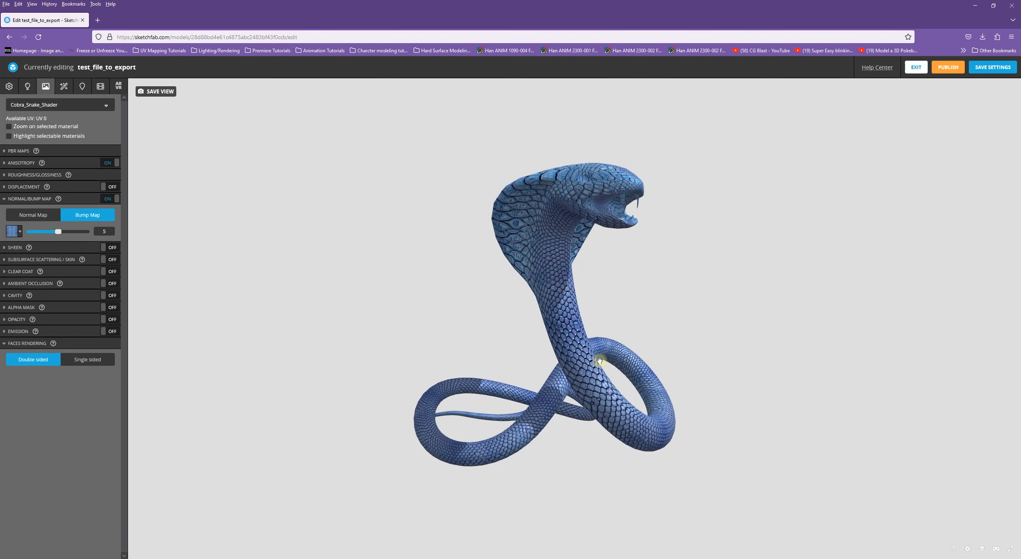
# - Compare the PBR Specular workflow with Metalness on the snake, ending on Metalness, and close the PBR map settings
pyautogui.click(19, 199)
pyautogui.click(17, 151)
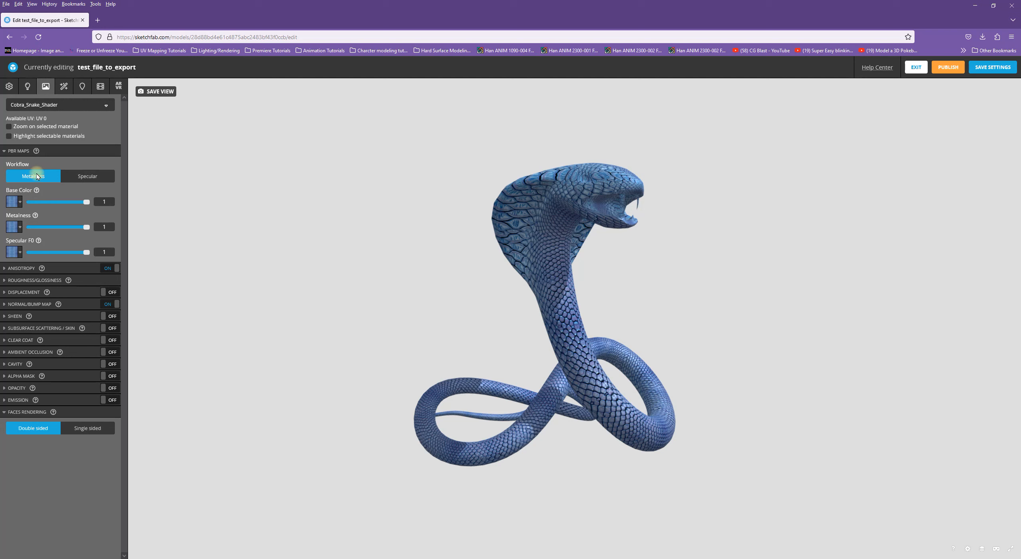
pyautogui.click(84, 176)
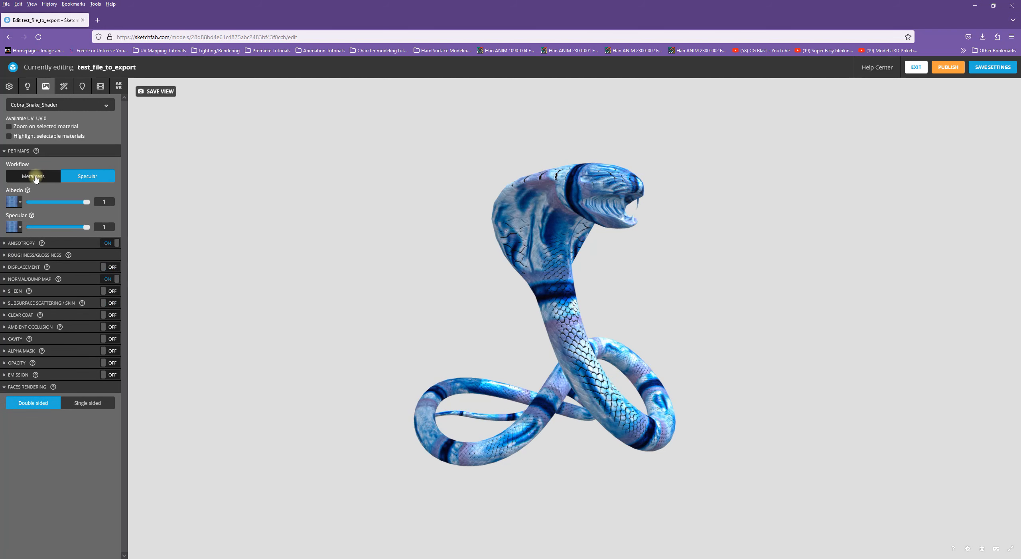
pyautogui.click(35, 175)
pyautogui.click(77, 176)
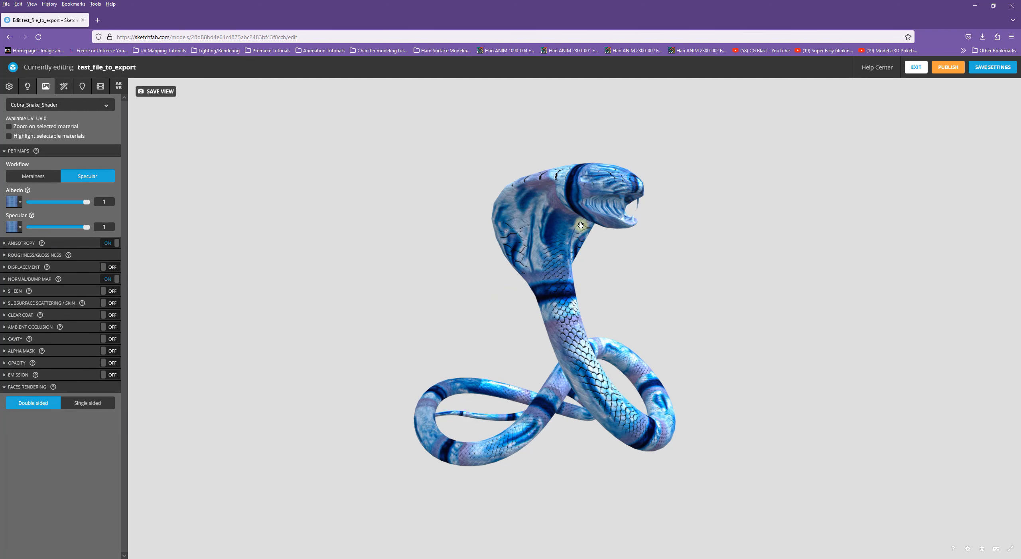
pyautogui.click(36, 176)
pyautogui.moveTo(567, 395); pyautogui.dragTo(628, 404)
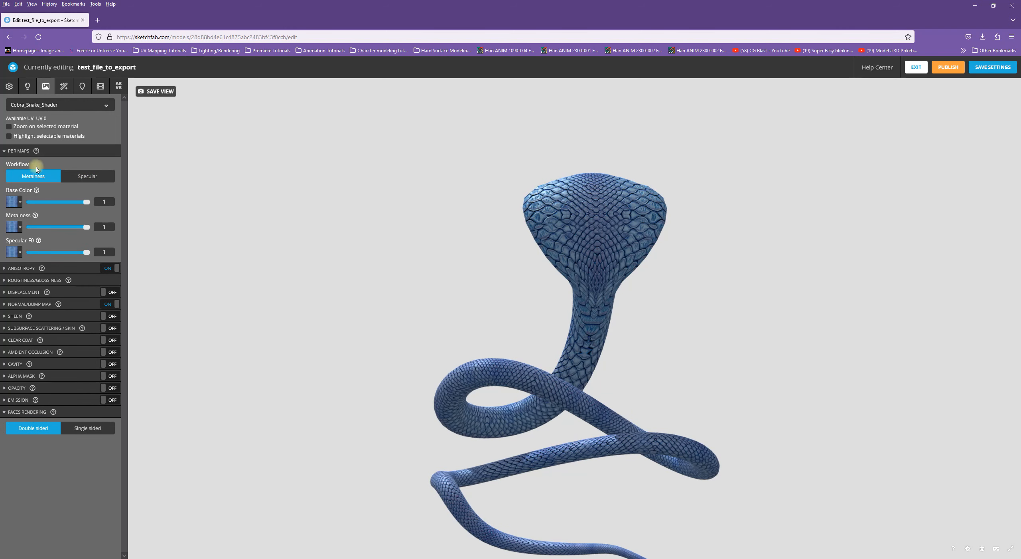
pyautogui.click(14, 151)
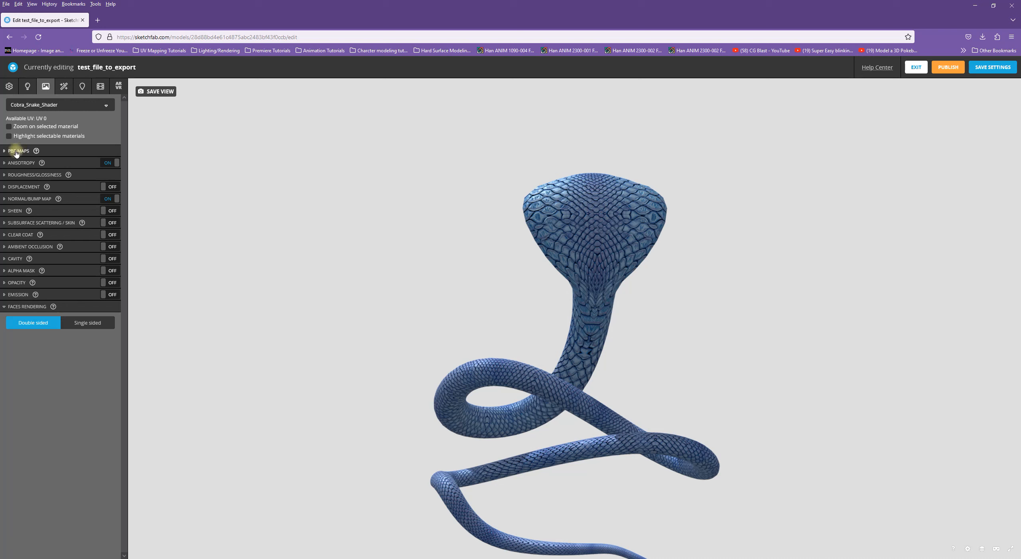
pyautogui.click(25, 199)
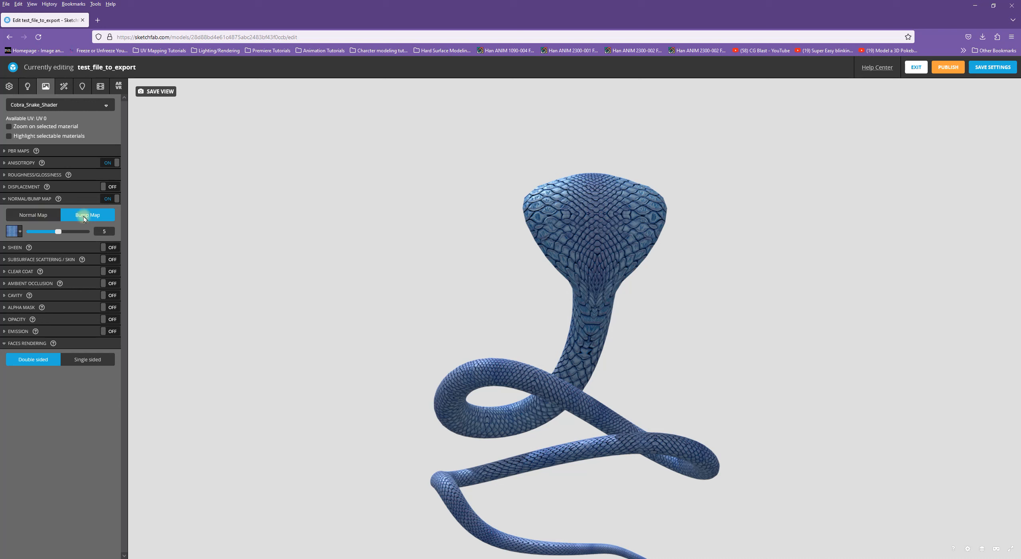
pyautogui.click(24, 200)
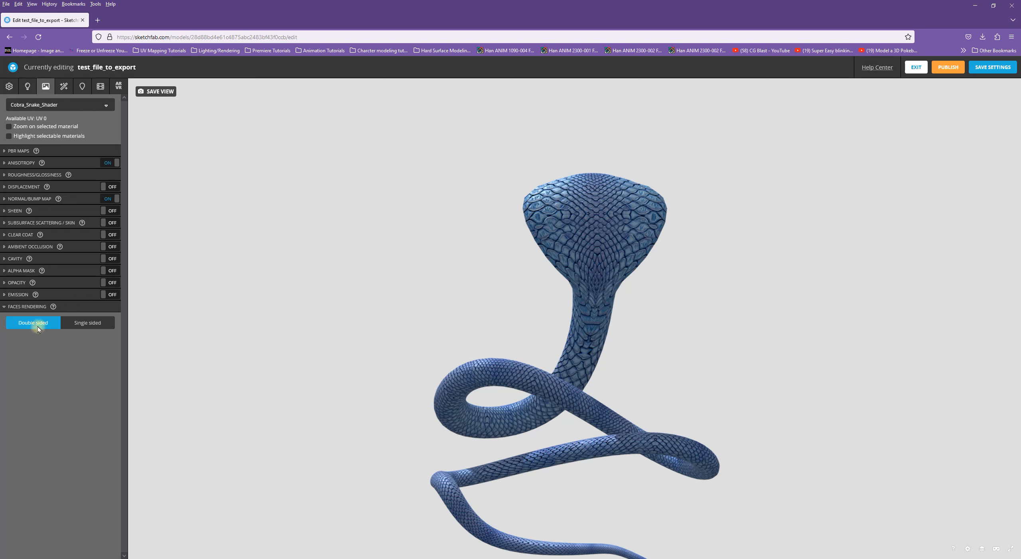
pyautogui.click(23, 248)
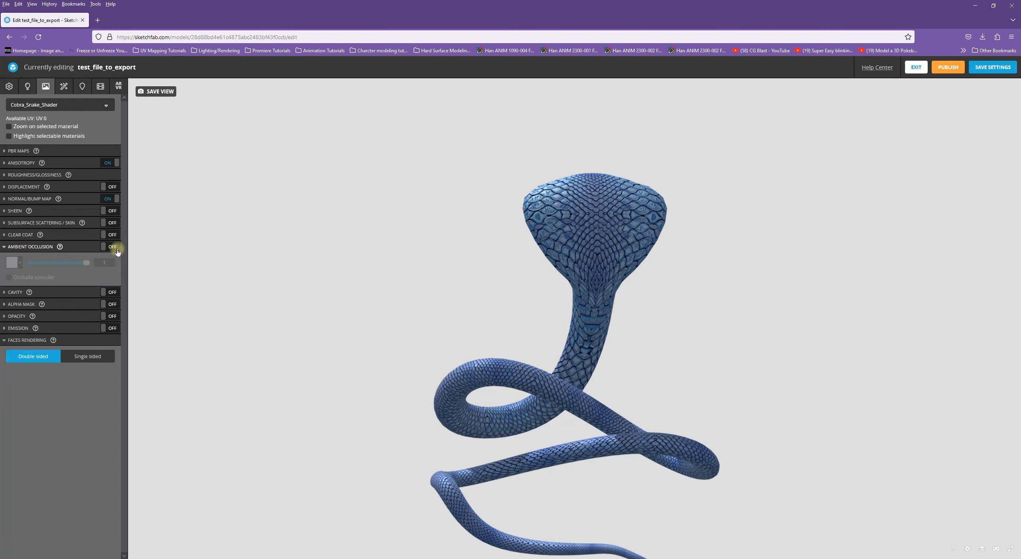
pyautogui.click(32, 246)
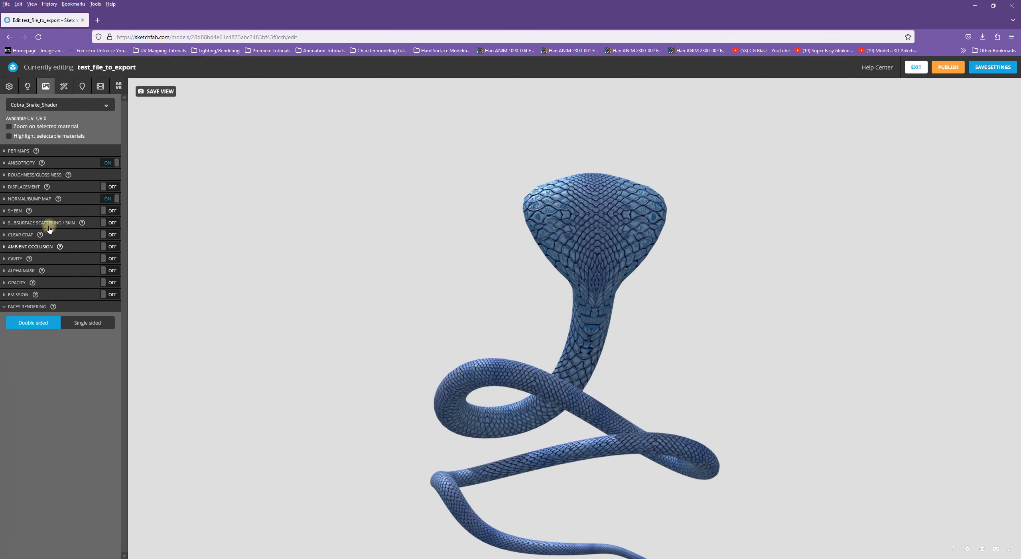
# - Turn on Ground Shadows in the scene's lighting settings and view the snake's shadow
pyautogui.click(28, 90)
pyautogui.moveTo(710, 455); pyautogui.dragTo(525, 455)
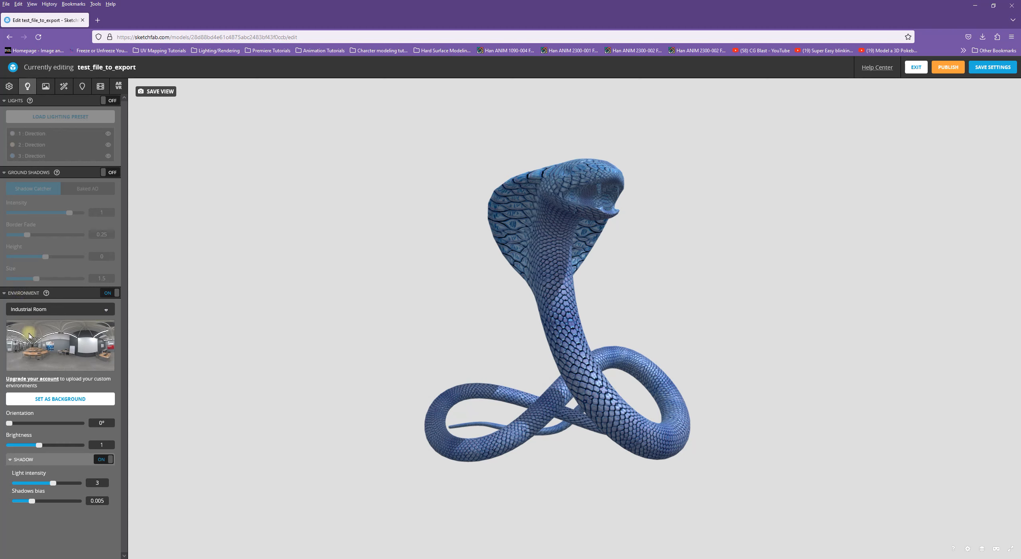
pyautogui.click(27, 291)
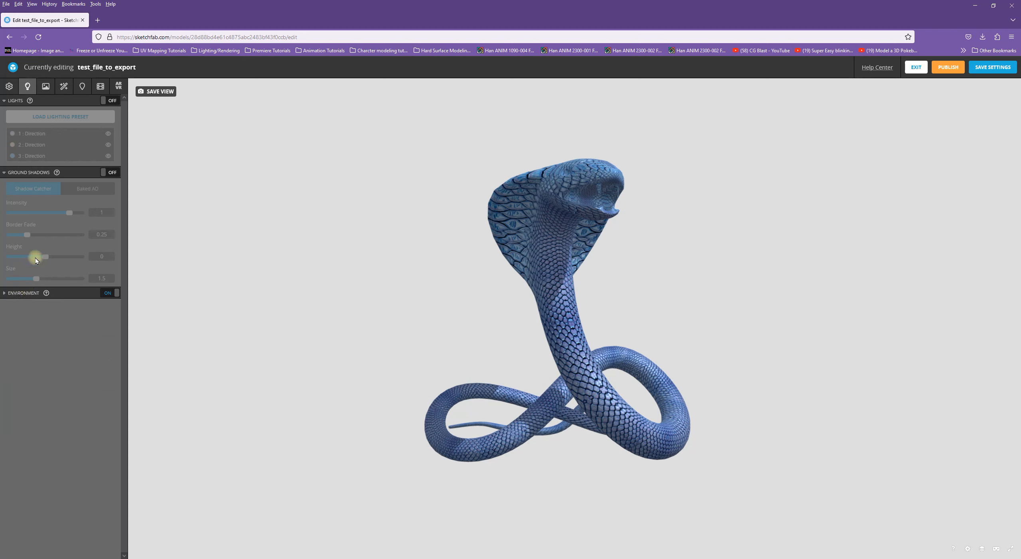
pyautogui.click(22, 172)
pyautogui.click(23, 171)
pyautogui.click(110, 173)
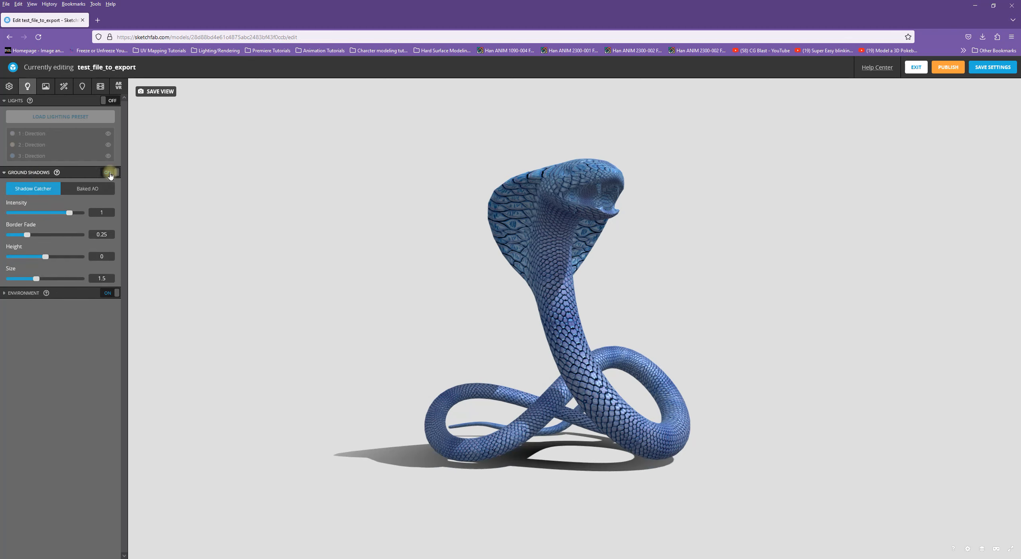
pyautogui.moveTo(579, 377); pyautogui.dragTo(604, 406)
pyautogui.moveTo(511, 445)
pyautogui.mouseDown()
pyautogui.moveTo(644, 418)
pyautogui.moveTo(538, 404)
pyautogui.moveTo(570, 427)
pyautogui.moveTo(547, 424)
pyautogui.moveTo(559, 426)
pyautogui.moveTo(528, 446)
pyautogui.mouseUp()
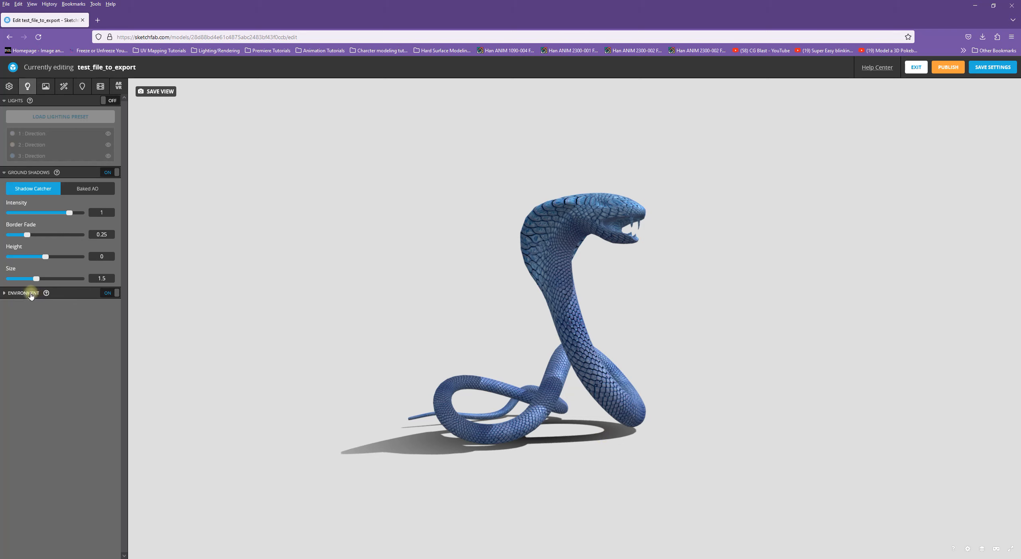
# - Switch the ground shadows from Shadow Catcher to Baked AO and inspect the shadow under the snake
pyautogui.click(89, 189)
pyautogui.moveTo(777, 451); pyautogui.dragTo(550, 446)
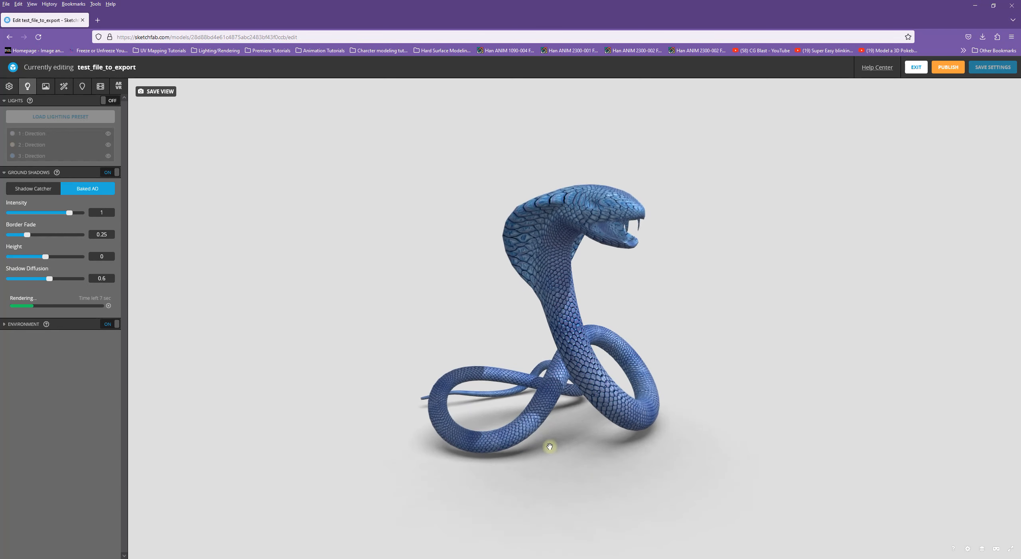
pyautogui.moveTo(634, 447); pyautogui.dragTo(628, 438)
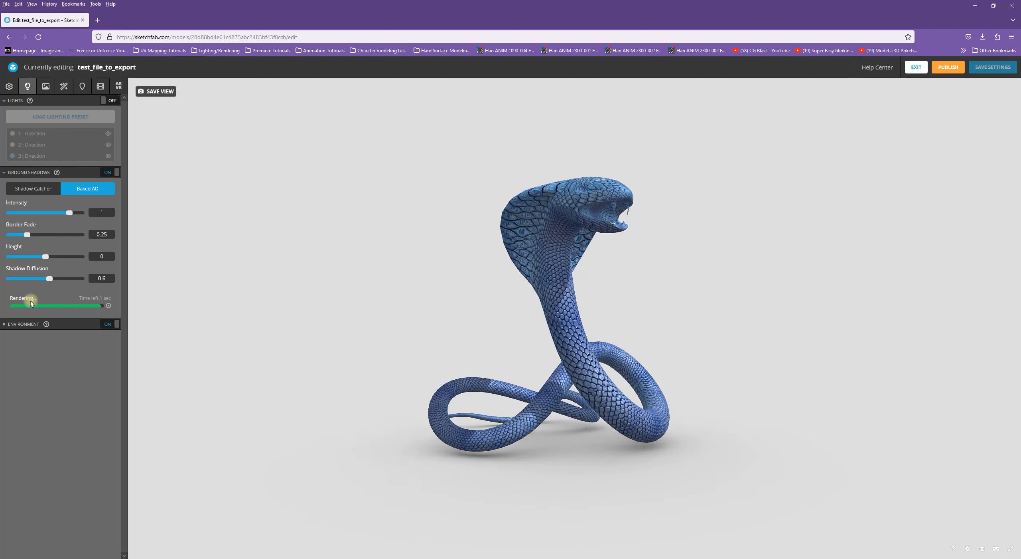
pyautogui.moveTo(650, 451); pyautogui.dragTo(579, 423)
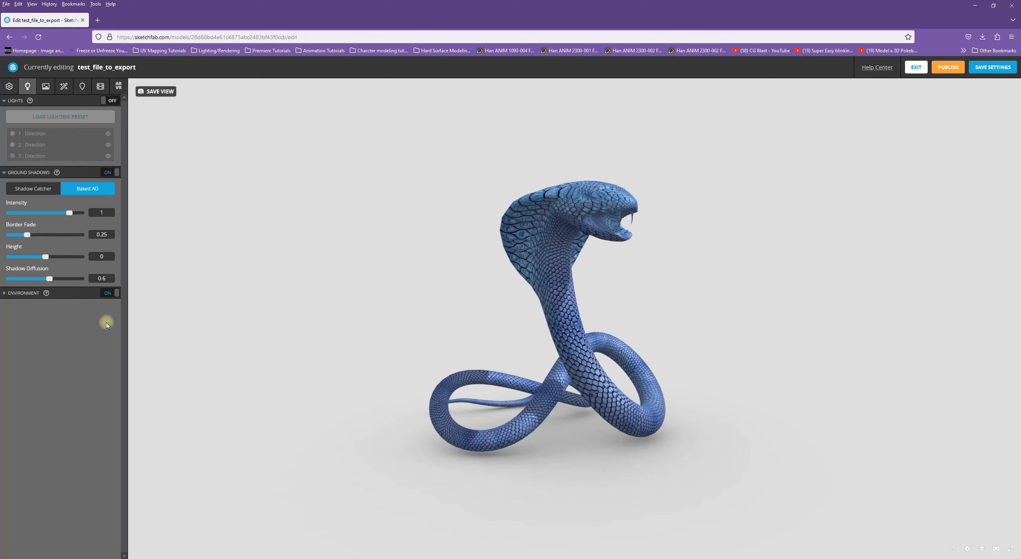
pyautogui.moveTo(505, 362); pyautogui.dragTo(465, 331)
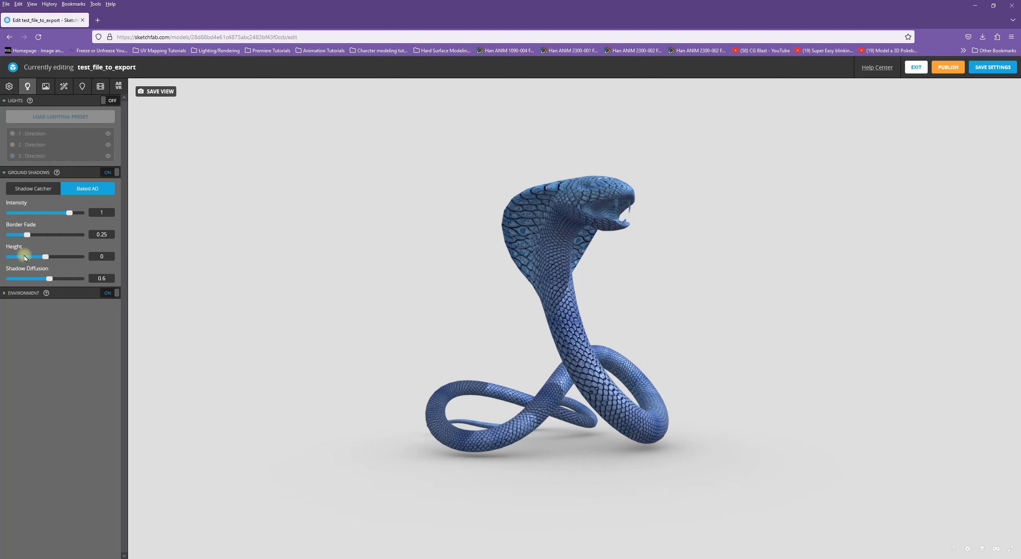
# - Adjust the ground shadow height to 0.014 to bring the shadow plane up to the snake's underside
pyautogui.click(49, 257)
pyautogui.moveTo(48, 257); pyautogui.dragTo(46, 257)
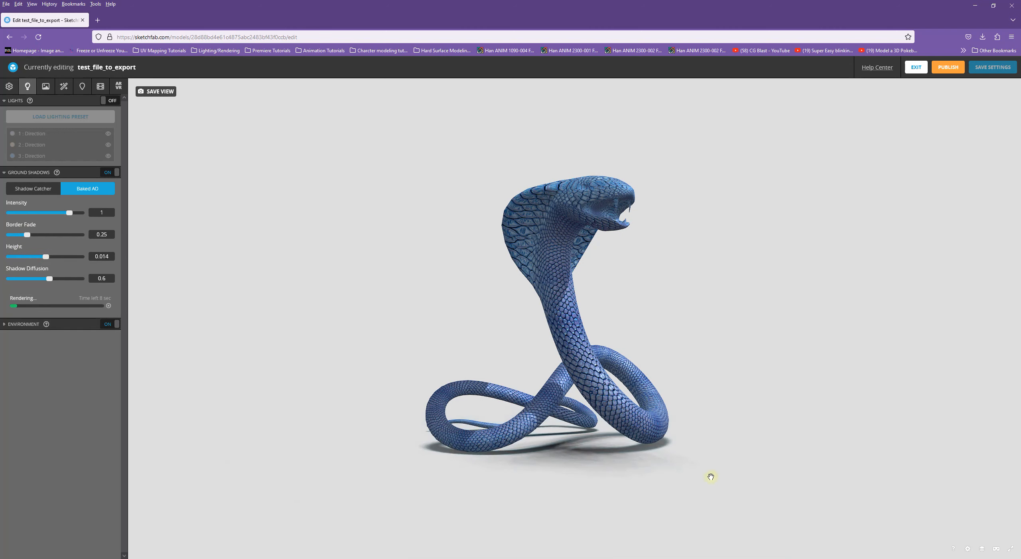
pyautogui.click(48, 257)
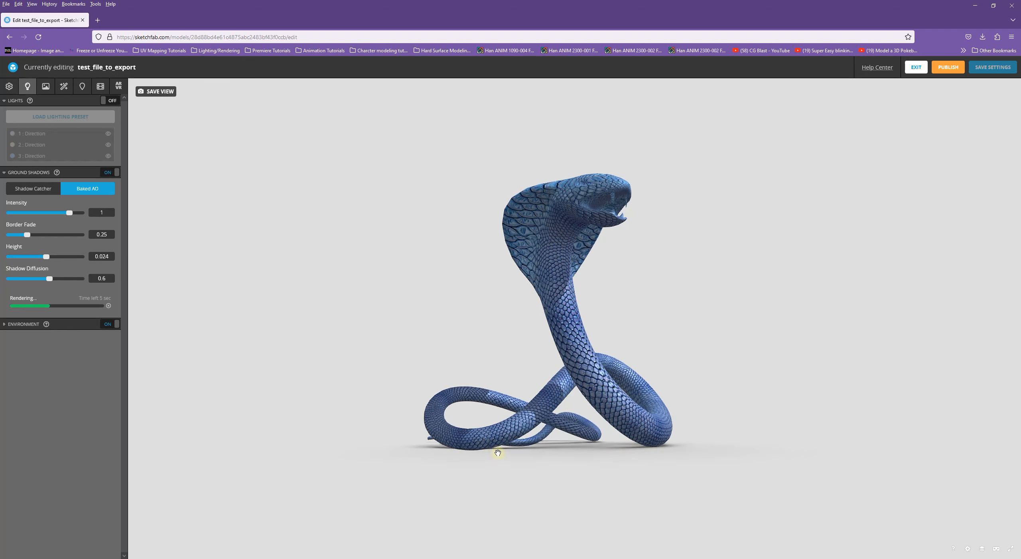
pyautogui.moveTo(536, 476); pyautogui.dragTo(692, 492)
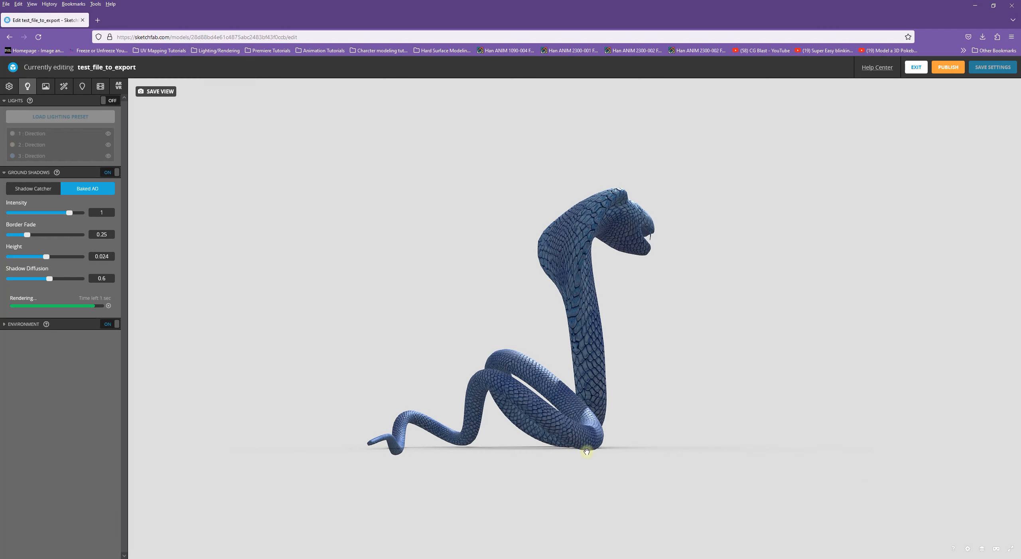
pyautogui.click(45, 257)
pyautogui.moveTo(45, 257); pyautogui.dragTo(46, 257)
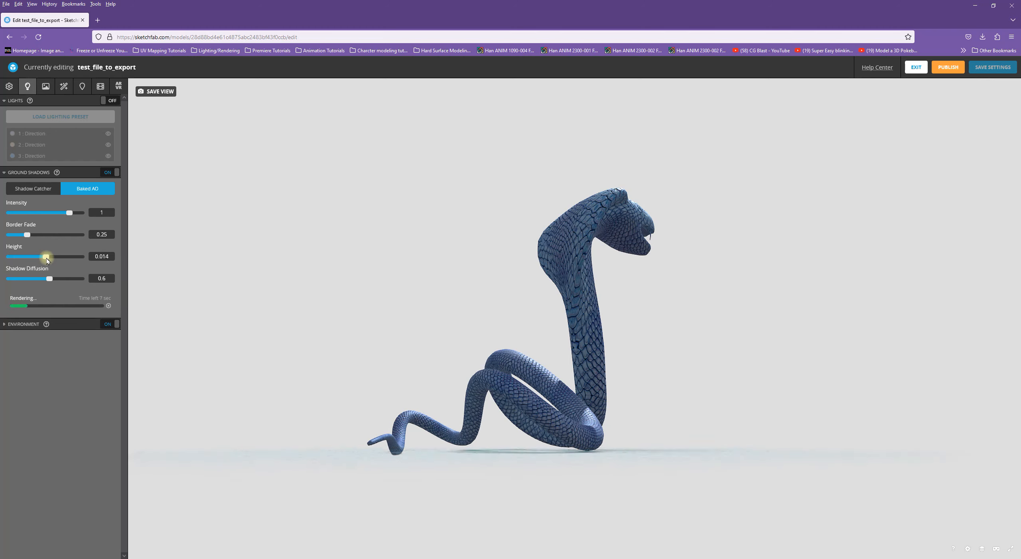
pyautogui.moveTo(46, 258); pyautogui.dragTo(46, 258)
pyautogui.moveTo(633, 418); pyautogui.dragTo(675, 402)
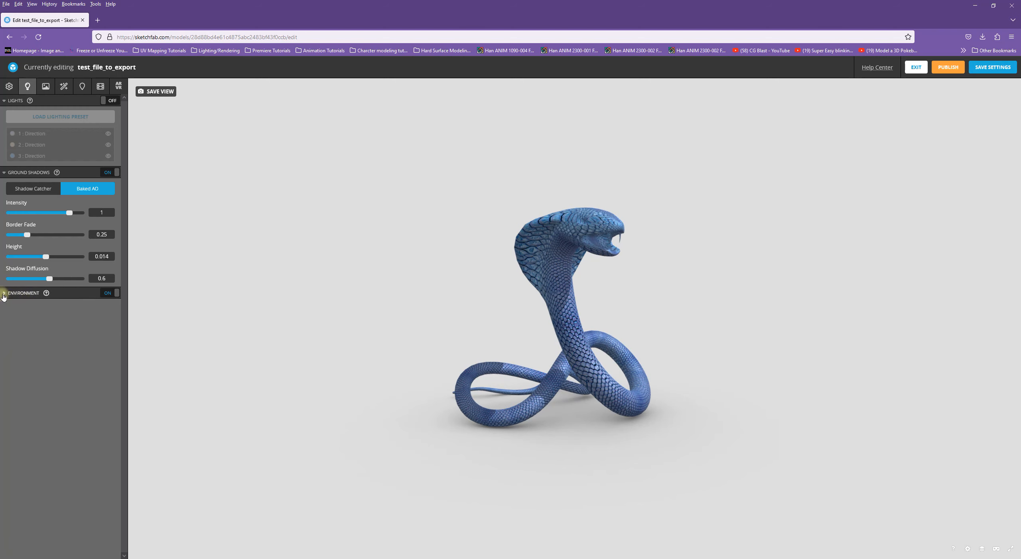
# - Change the scene's lighting environment from Industrial Room to Milky Way and inspect the snake from several sides
pyautogui.click(3, 294)
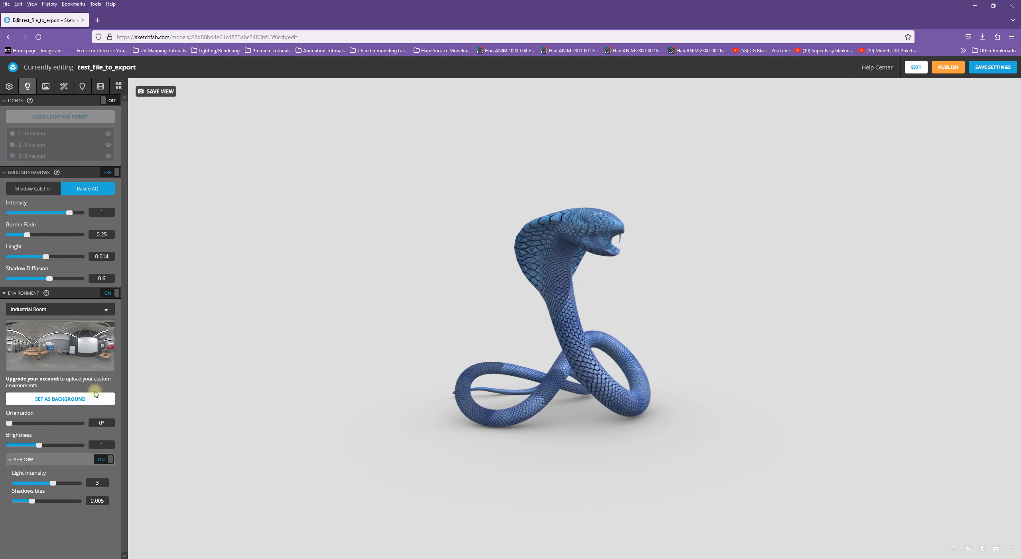
pyautogui.click(68, 308)
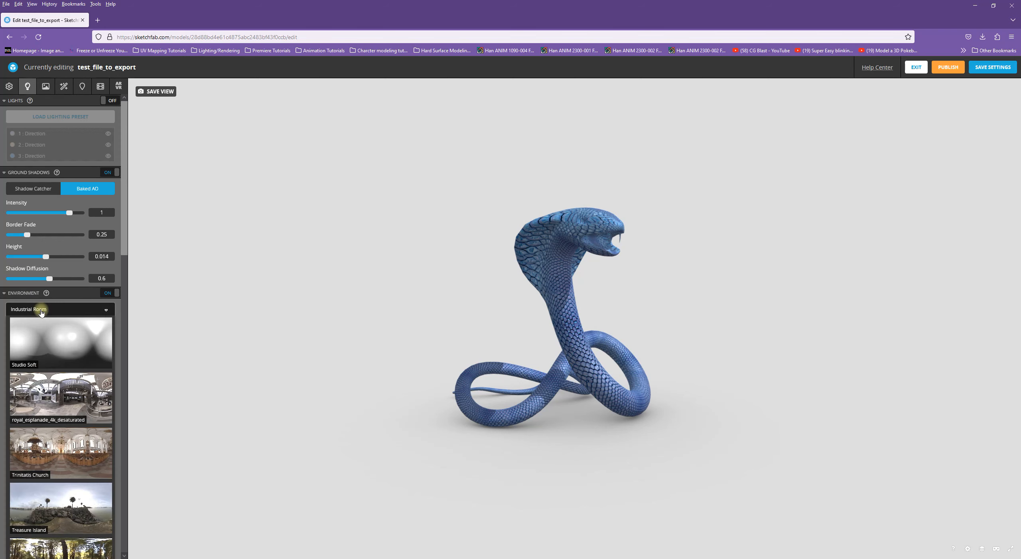
pyautogui.scroll(-2, 74, 407)
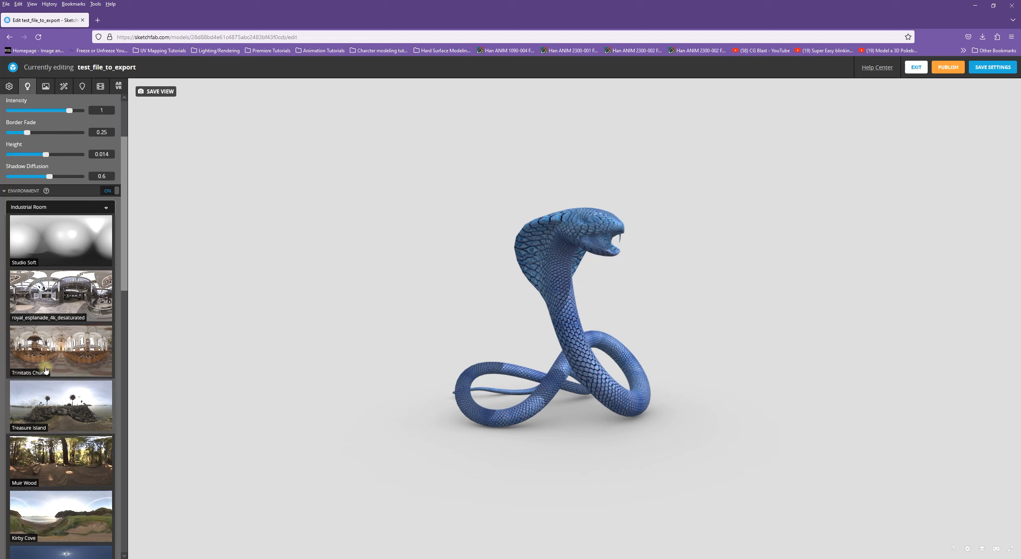
pyautogui.scroll(-4, 60, 510)
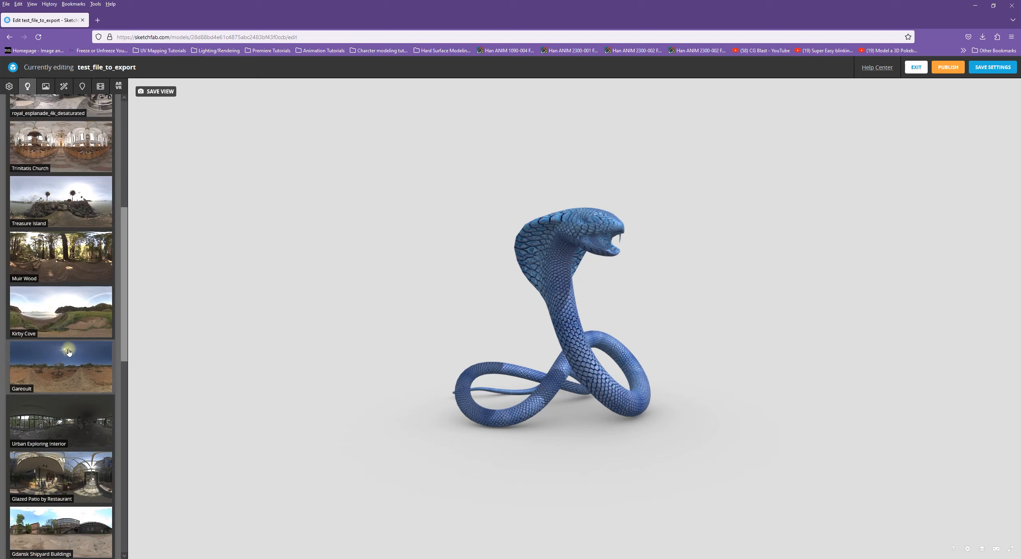
pyautogui.scroll(-4, 79, 489)
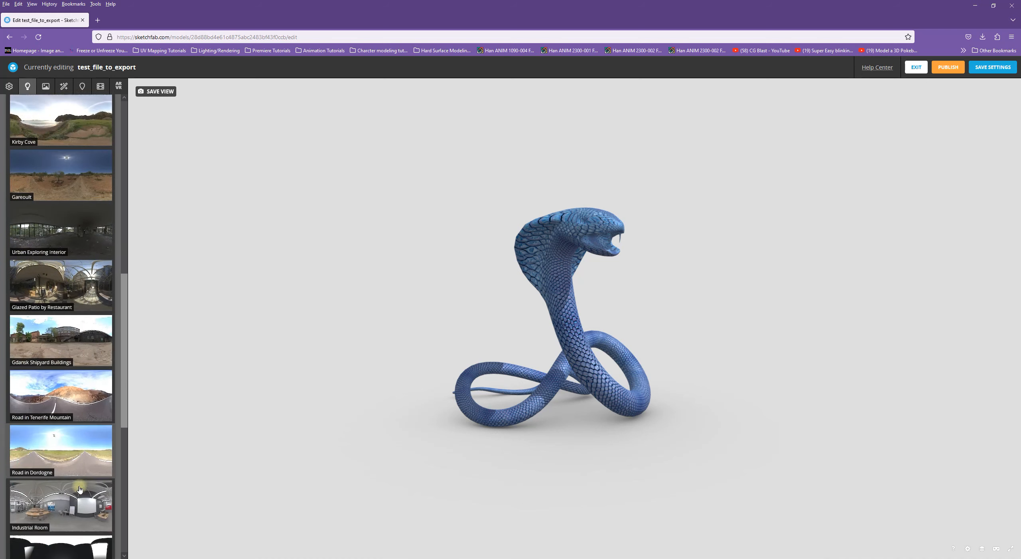
pyautogui.scroll(-4, 81, 490)
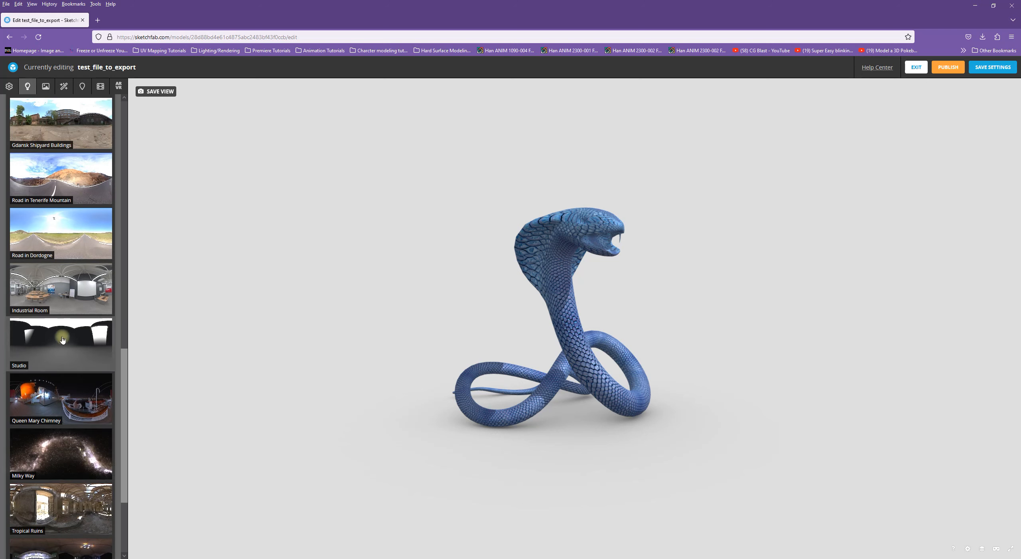
pyautogui.scroll(-3, 69, 470)
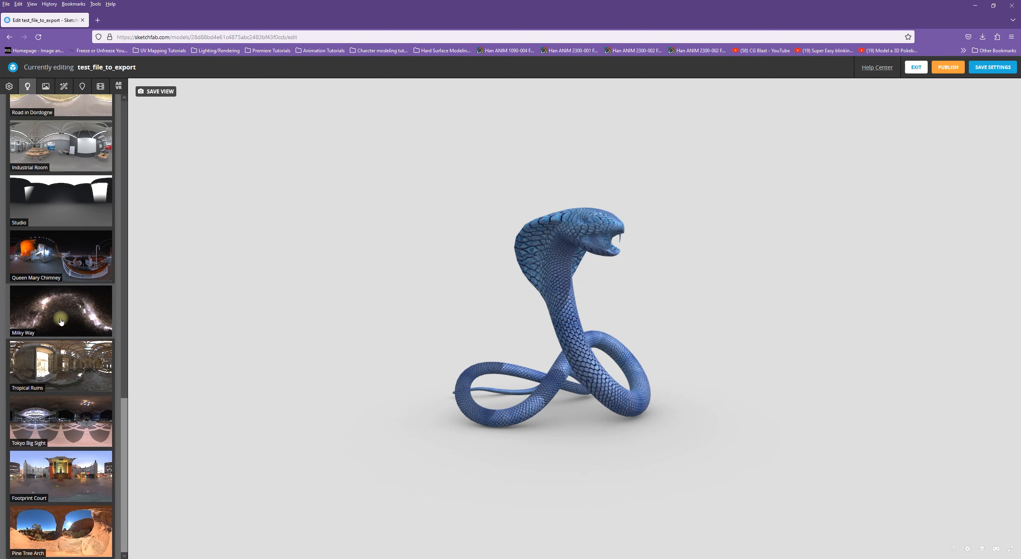
pyautogui.click(69, 311)
pyautogui.moveTo(606, 435); pyautogui.dragTo(549, 383)
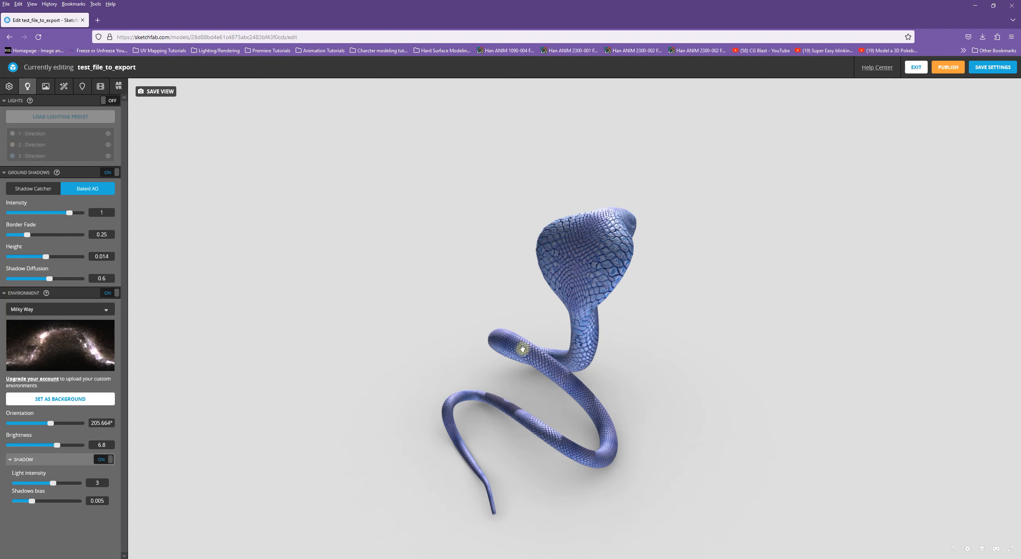
pyautogui.moveTo(667, 326)
pyautogui.mouseDown()
pyautogui.moveTo(597, 278)
pyautogui.moveTo(599, 302)
pyautogui.moveTo(666, 374)
pyautogui.moveTo(703, 296)
pyautogui.moveTo(766, 311)
pyautogui.moveTo(657, 315)
pyautogui.mouseUp()
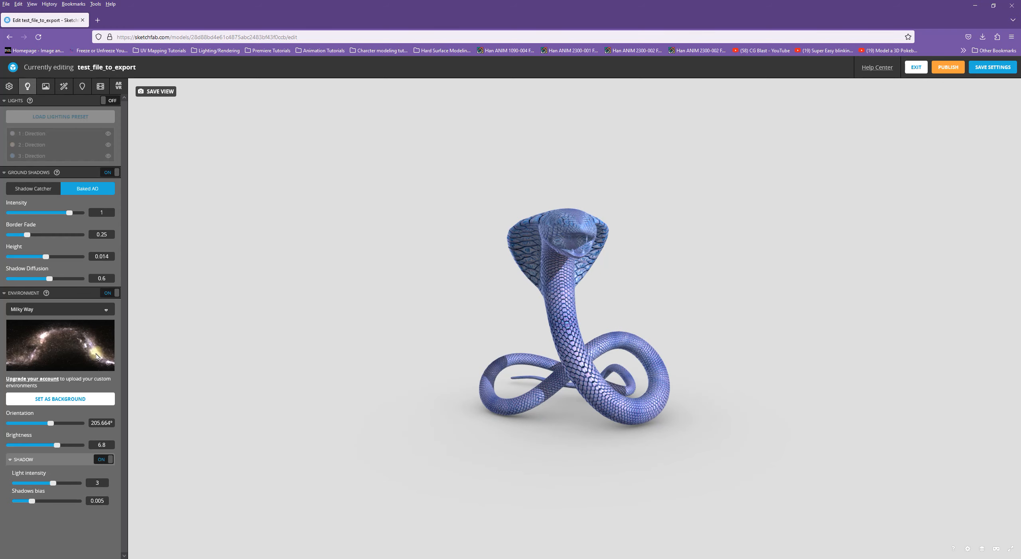
pyautogui.moveTo(503, 438); pyautogui.dragTo(541, 436)
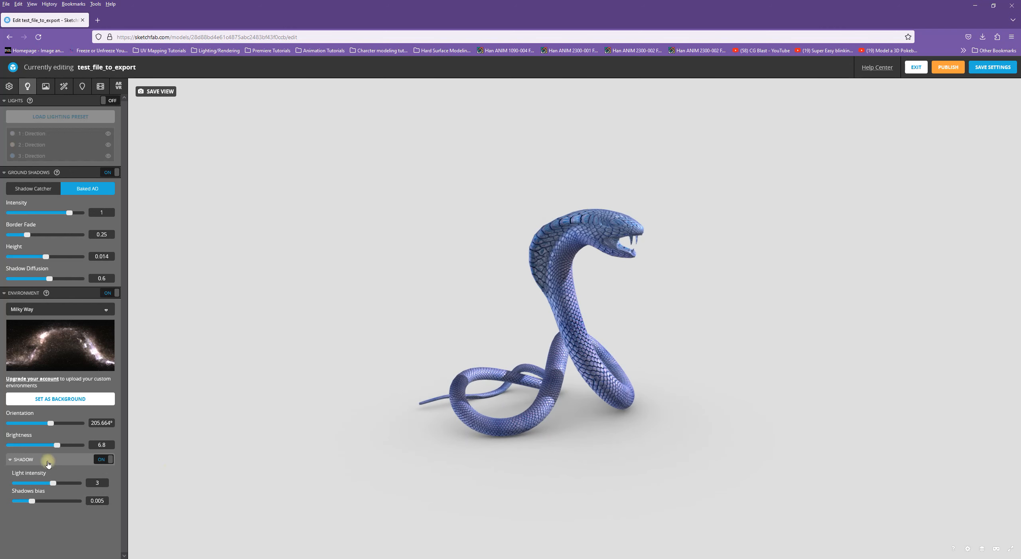
# - Rotate the Milky Way environment to an orientation of 147.833° and adjust its brightness, ending at 7.6795
pyautogui.moveTo(51, 423); pyautogui.dragTo(38, 425)
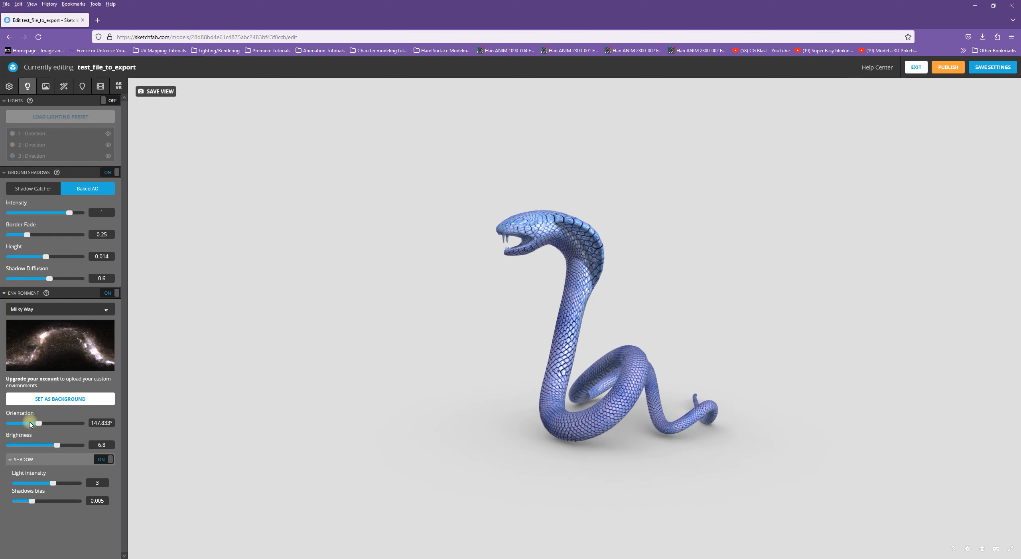
pyautogui.moveTo(57, 446); pyautogui.dragTo(55, 447)
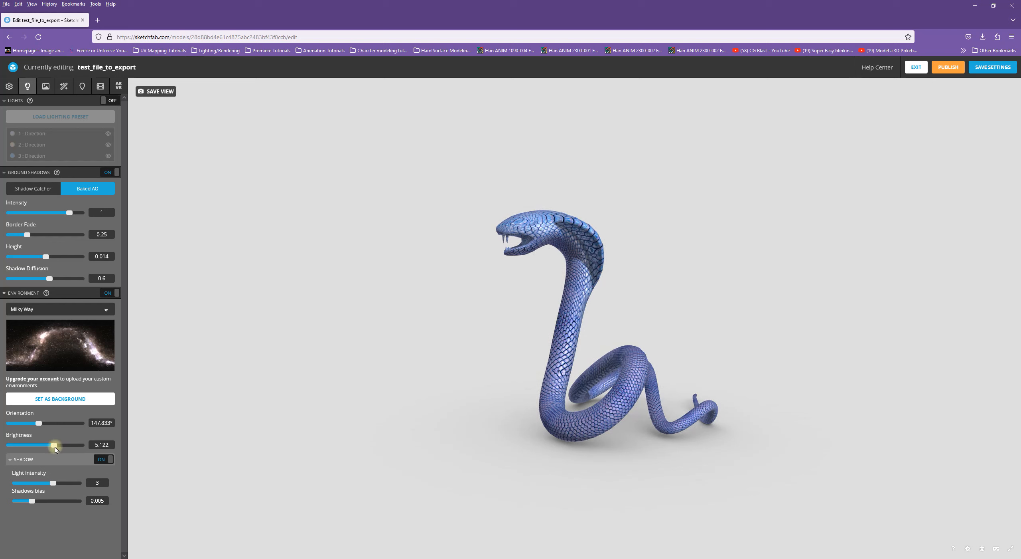
pyautogui.moveTo(419, 424)
pyautogui.mouseDown()
pyautogui.moveTo(535, 424)
pyautogui.moveTo(492, 420)
pyautogui.mouseUp()
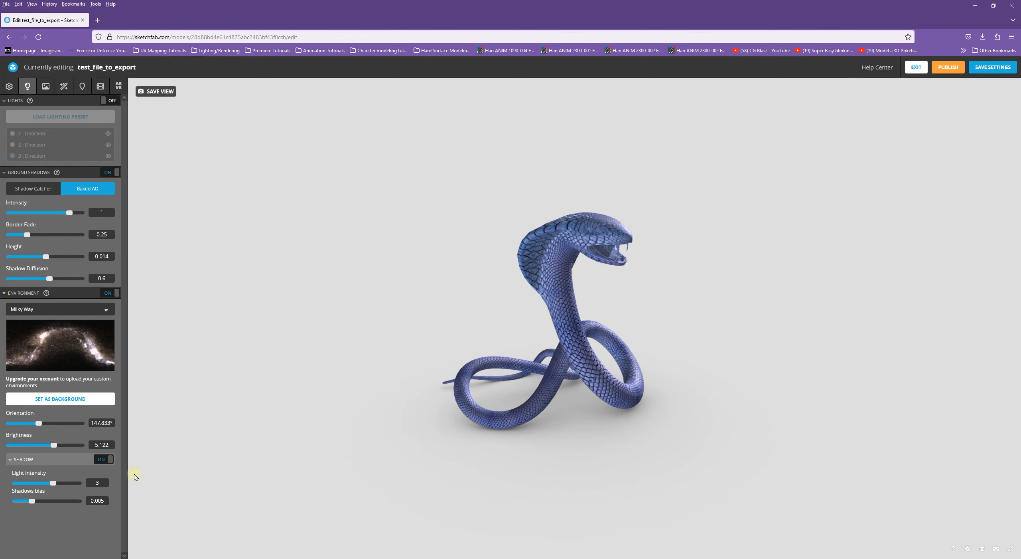
pyautogui.moveTo(53, 445); pyautogui.dragTo(59, 444)
pyautogui.moveTo(598, 319); pyautogui.dragTo(459, 319)
pyautogui.scroll(3, 575, 320)
# - Set the Milky Way environment as the scene background and view the snake from the front against it
pyautogui.click(71, 401)
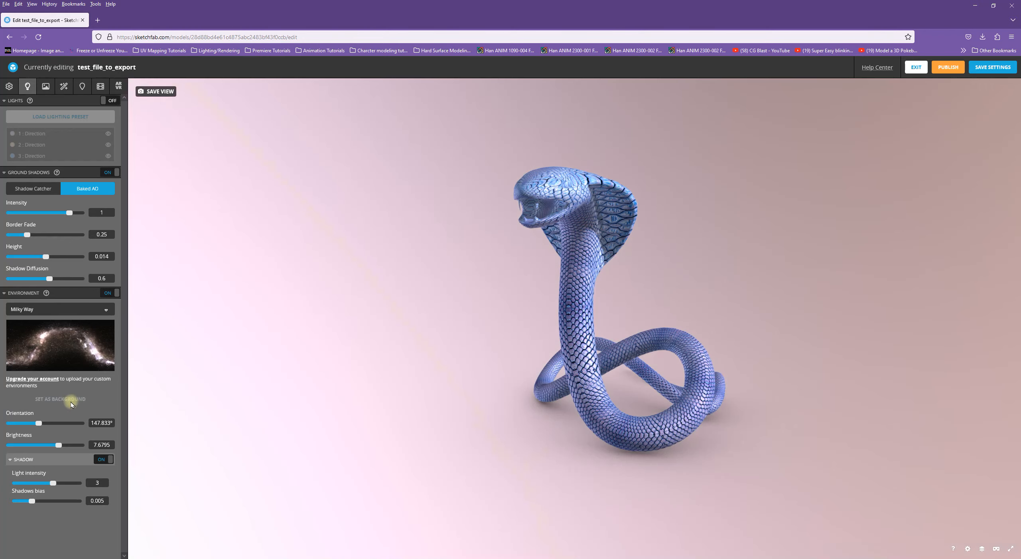
pyautogui.moveTo(581, 345); pyautogui.dragTo(408, 227)
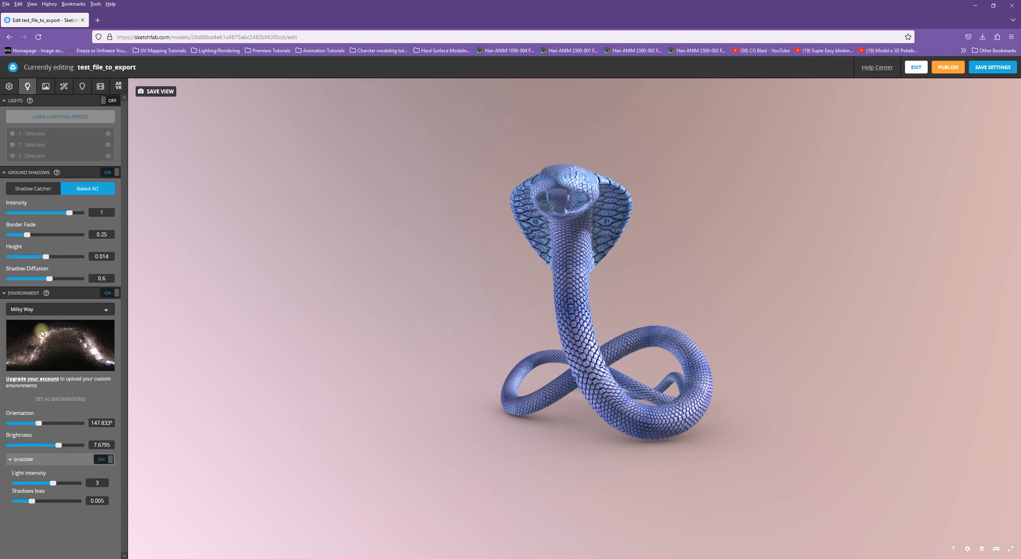
# - Open the selection of environment presets for the scene lighting
pyautogui.click(47, 309)
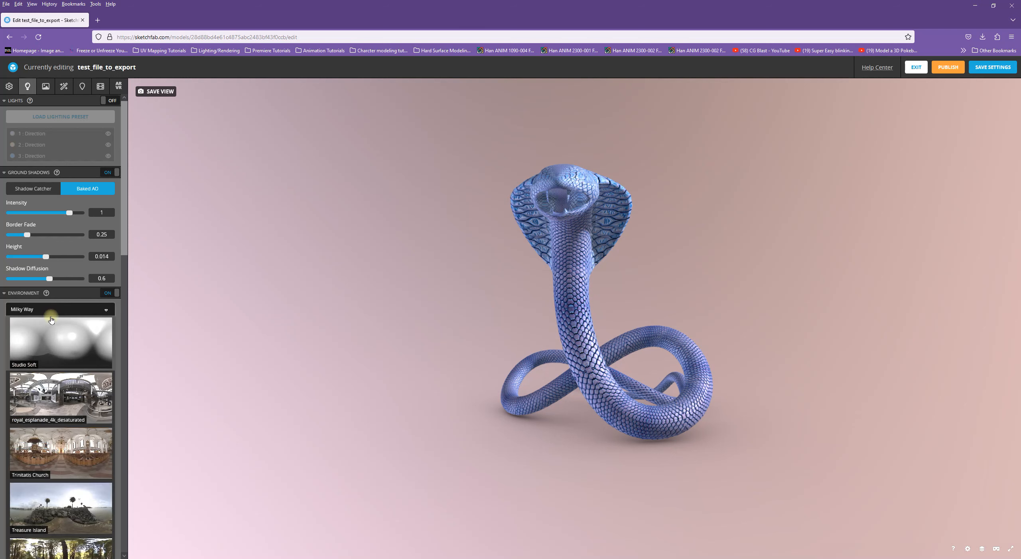